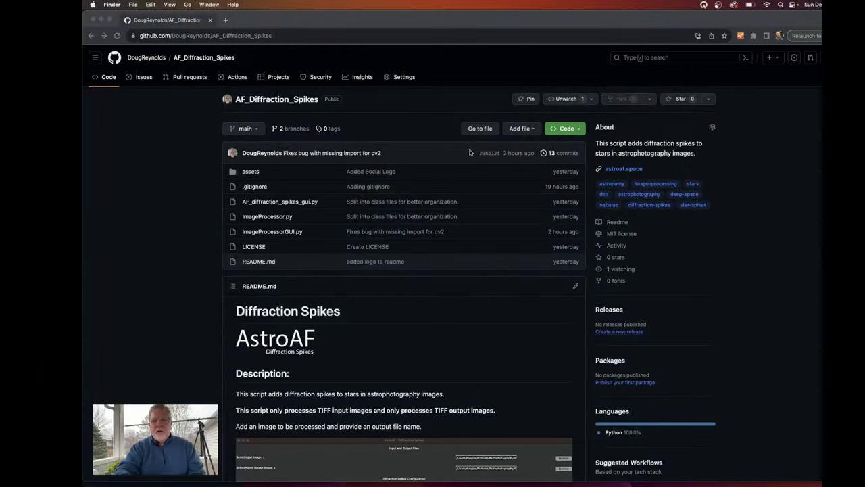
click(256, 36)
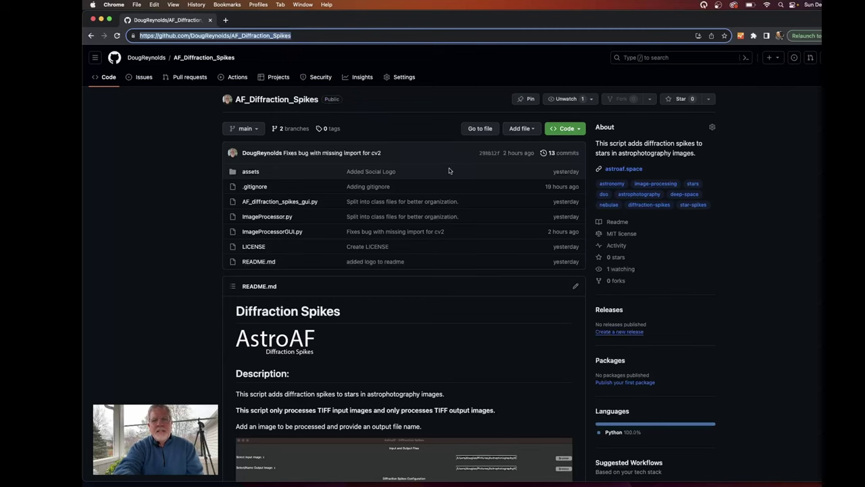
click(571, 128)
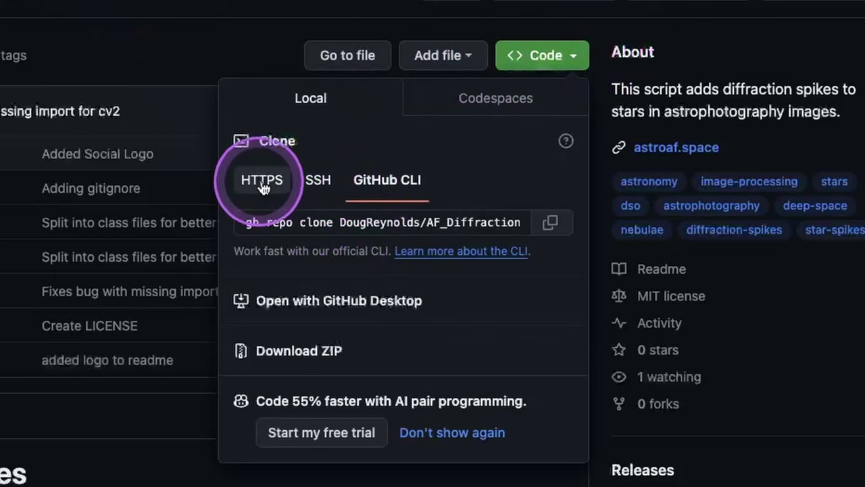
click(318, 179)
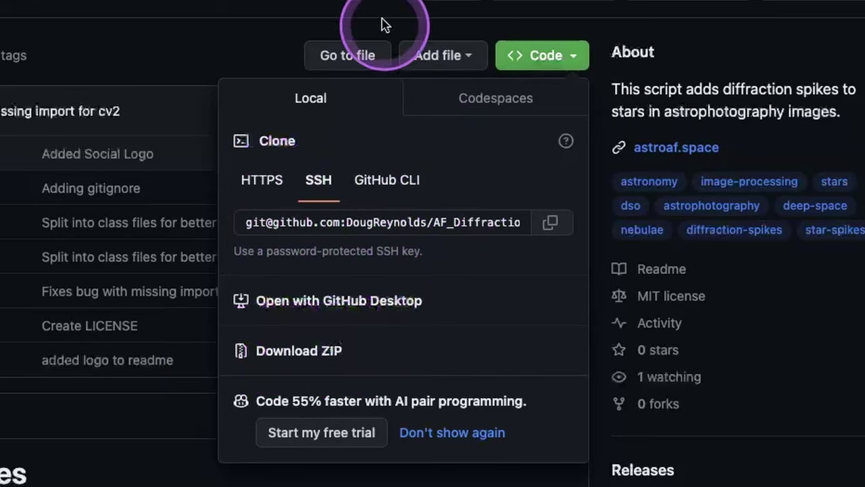
click(309, 2)
scroll(401, 254, down, 3)
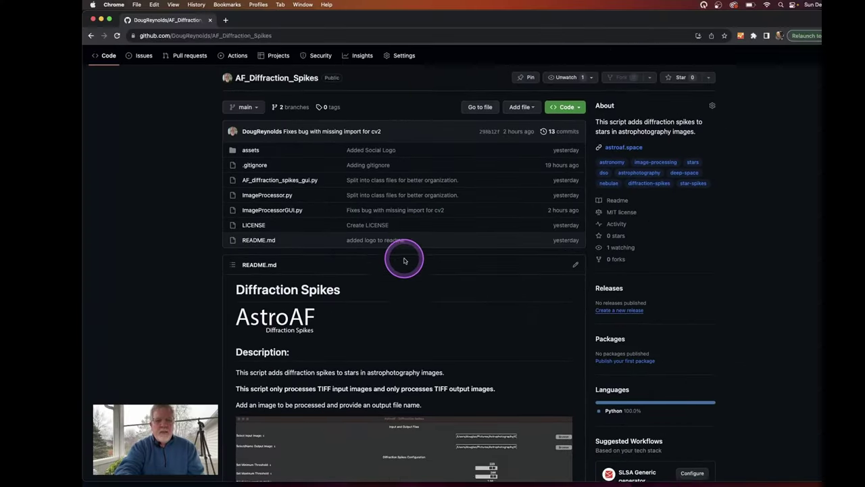
scroll(405, 261, down, 5)
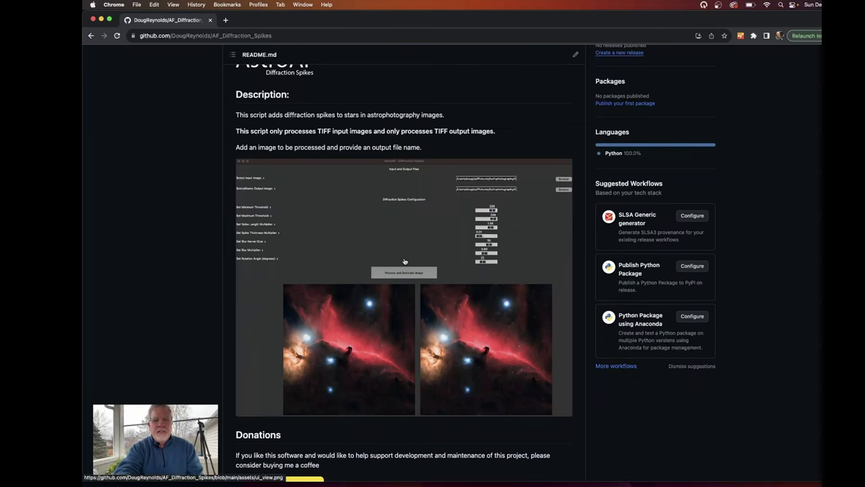
scroll(405, 261, down, 1)
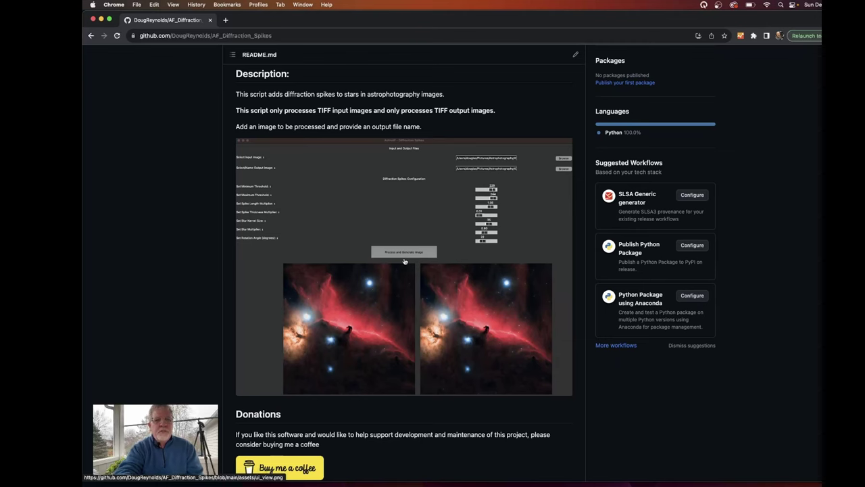
scroll(404, 261, down, 3)
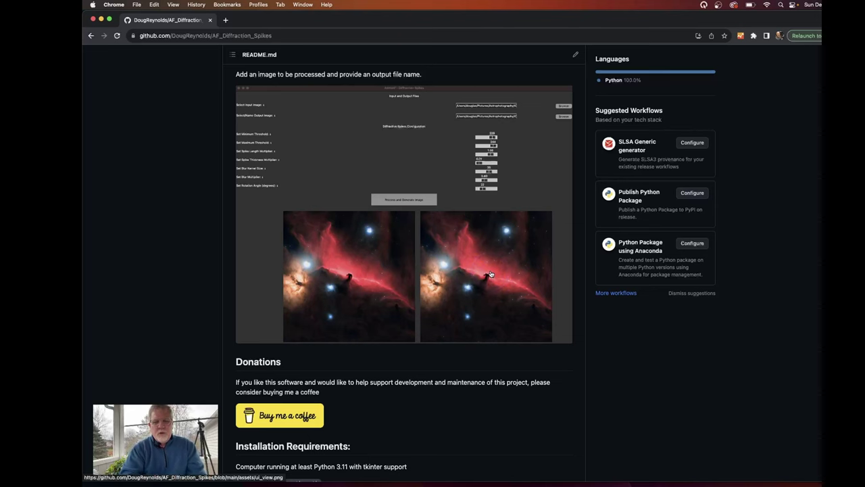
scroll(491, 274, down, 5)
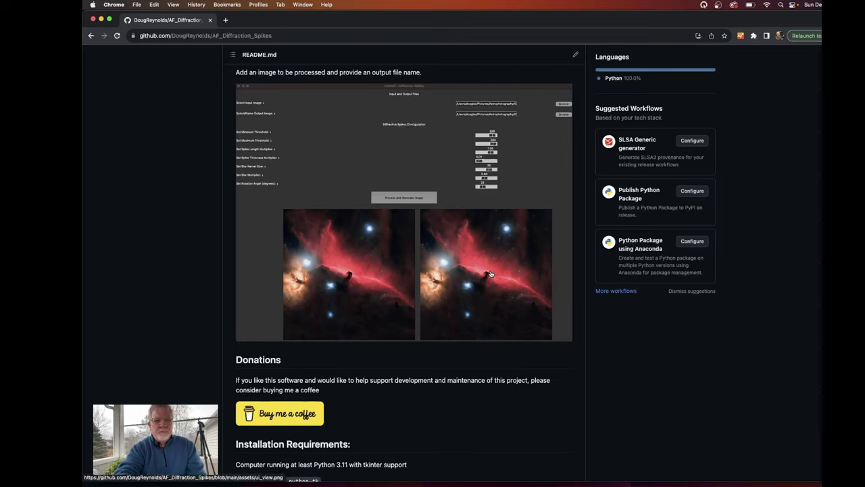
scroll(491, 273, down, 3)
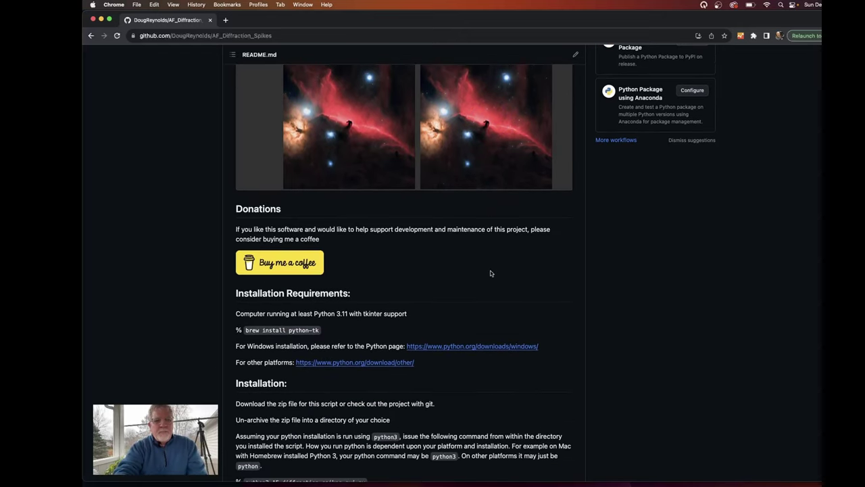
scroll(500, 252, down, 2)
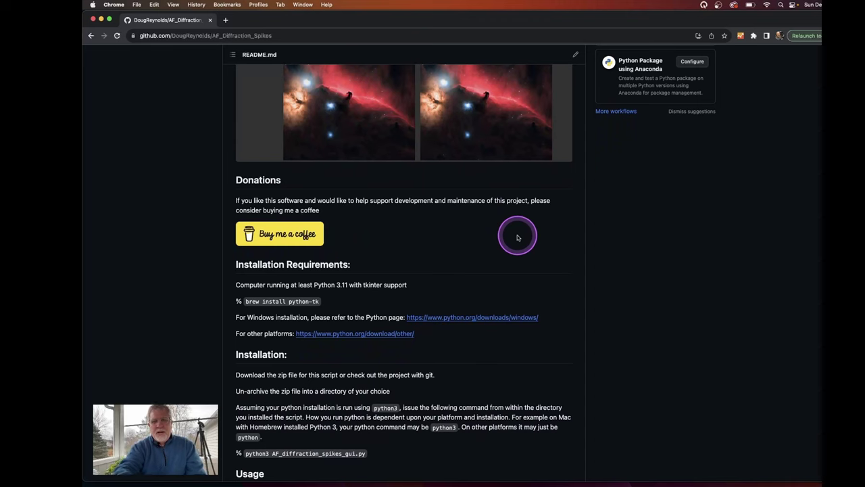
scroll(517, 237, down, 2)
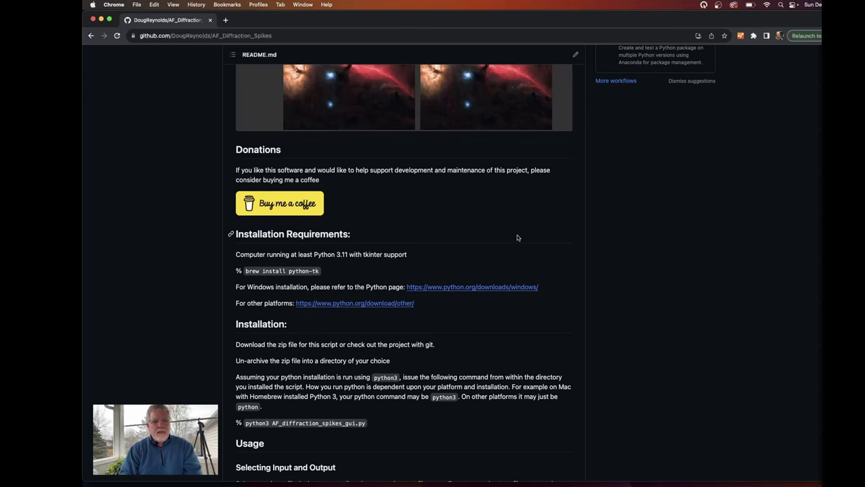
scroll(517, 237, down, 5)
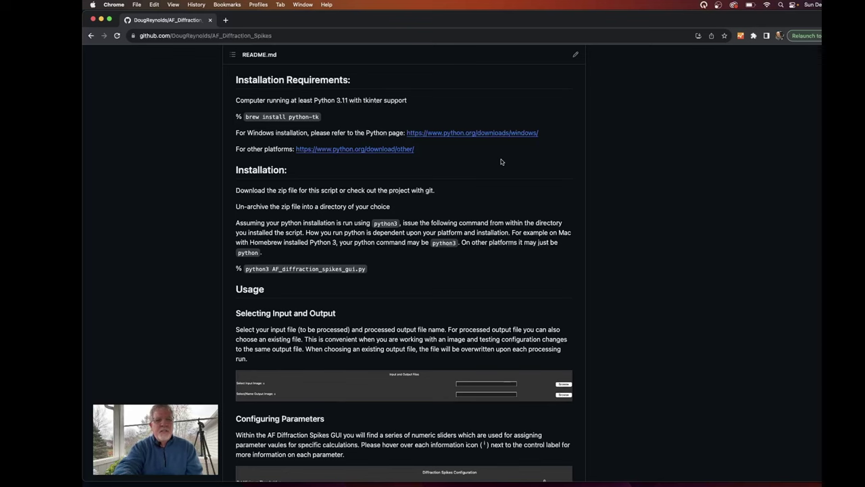
scroll(501, 160, down, 1)
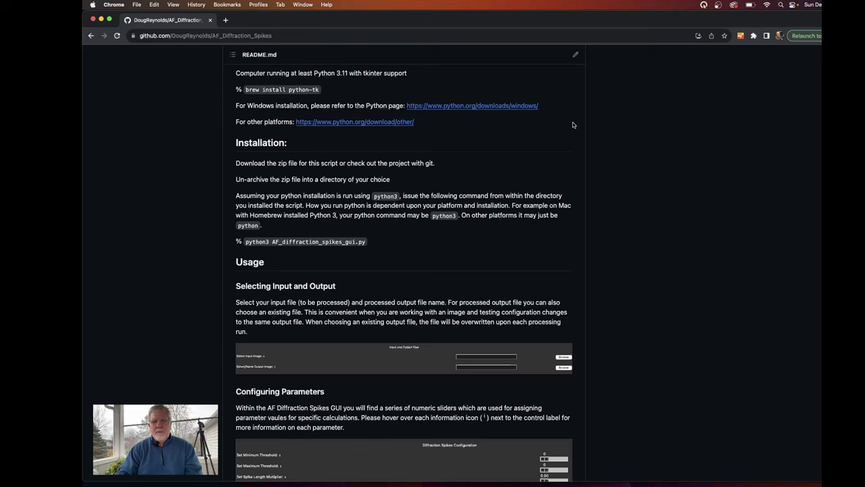
scroll(572, 123, up, 1)
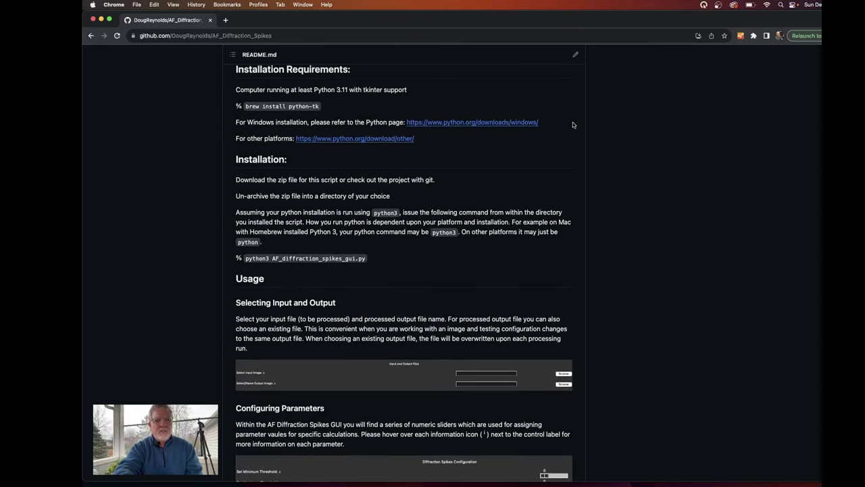
scroll(573, 125, down, 5)
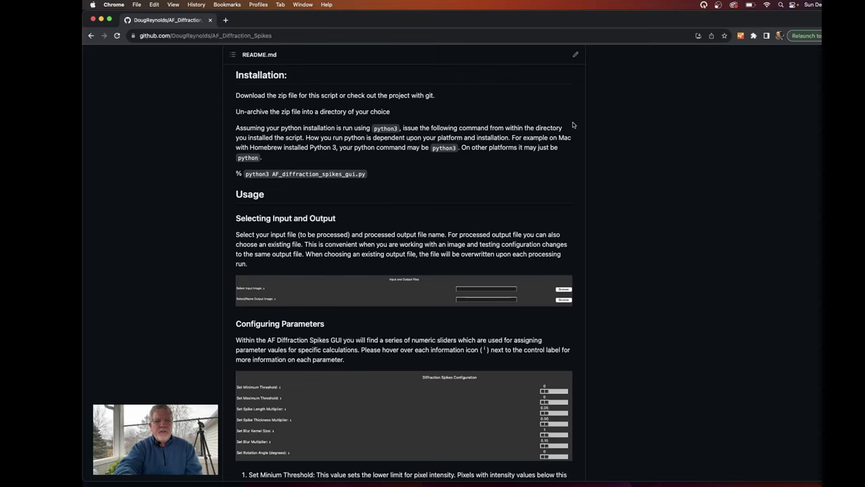
scroll(573, 125, down, 3)
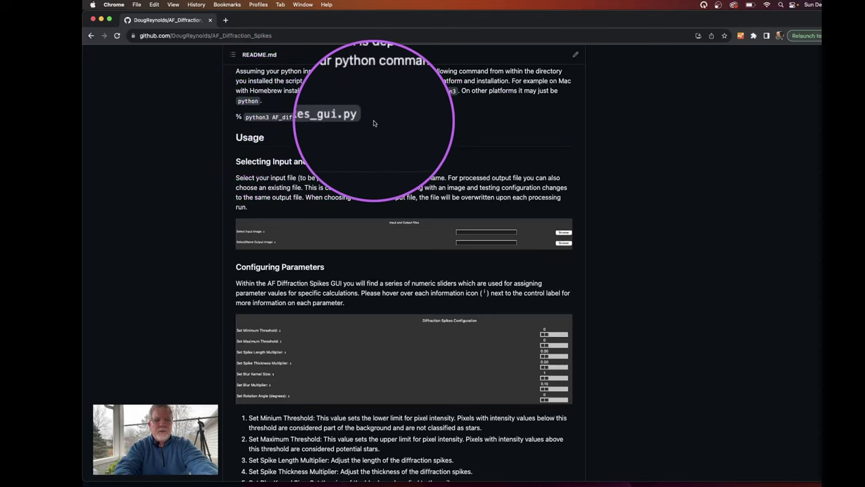
Scroll the GitHub README from Configuring Parameters down to the License section
scroll(446, 122, down, 2)
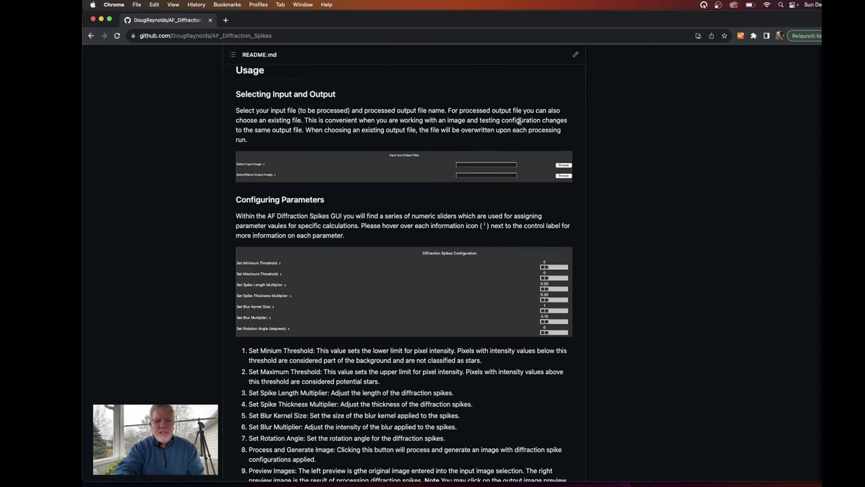
scroll(519, 121, down, 1)
scroll(521, 123, up, 1)
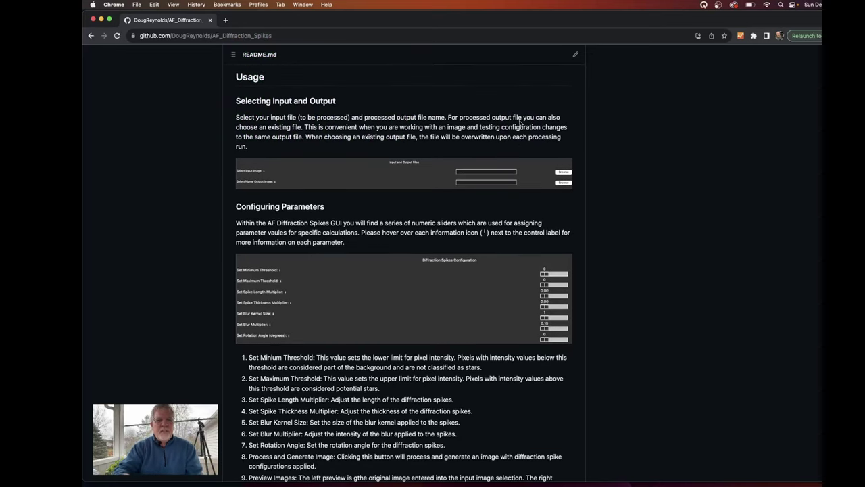
scroll(520, 123, down, 1)
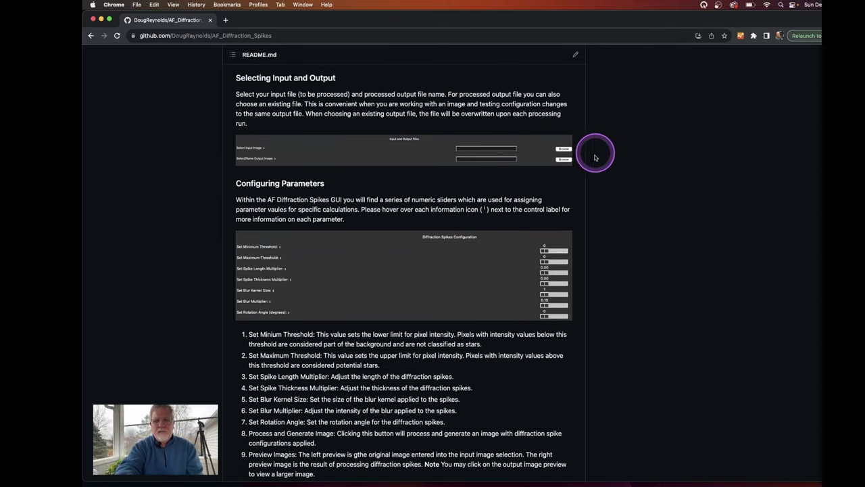
scroll(599, 203, down, 2)
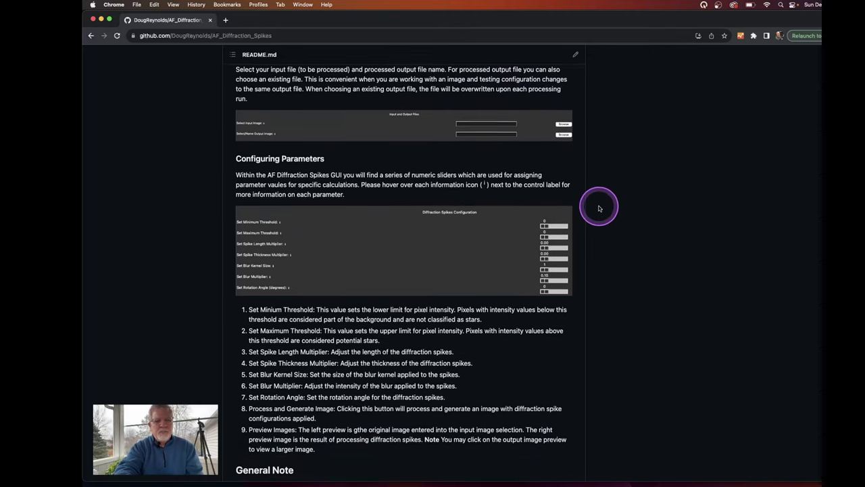
scroll(599, 208, down, 3)
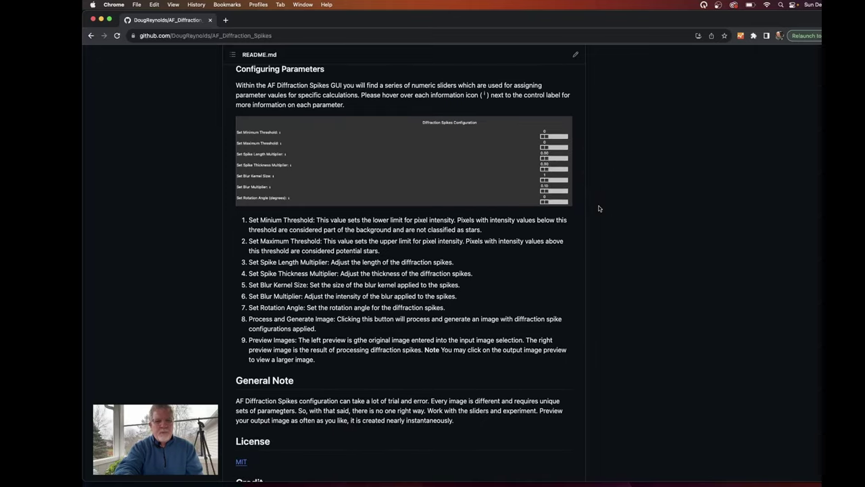
scroll(599, 208, down, 1)
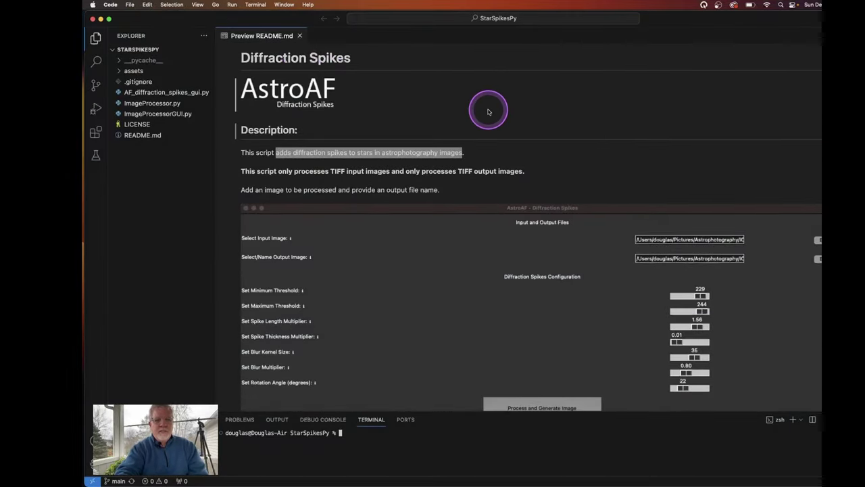
scroll(487, 108, down, 2)
scroll(486, 110, up, 2)
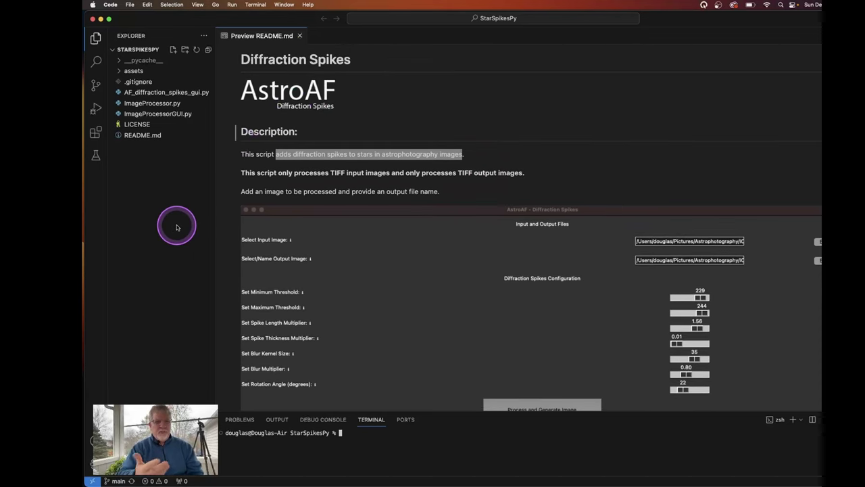
scroll(418, 207, down, 4)
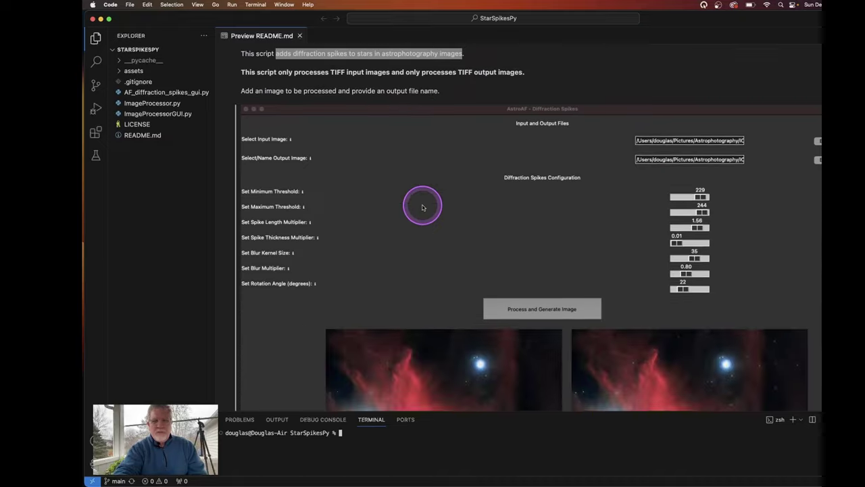
scroll(422, 208, up, 4)
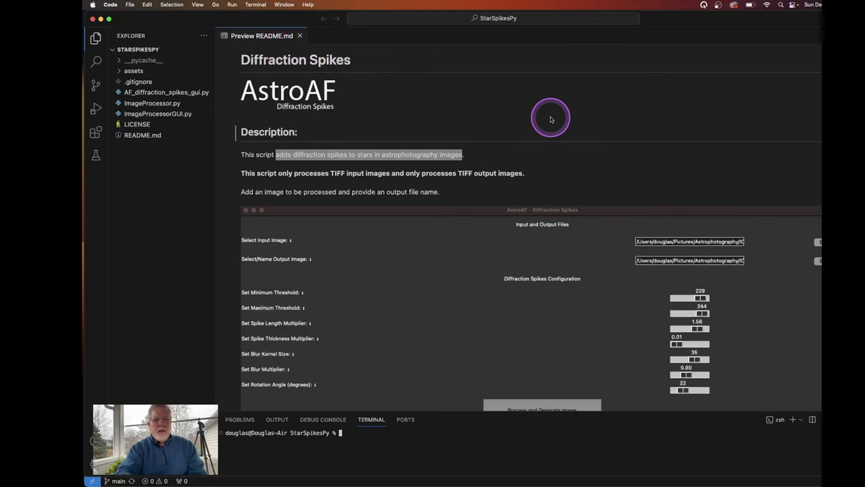
scroll(551, 120, down, 5)
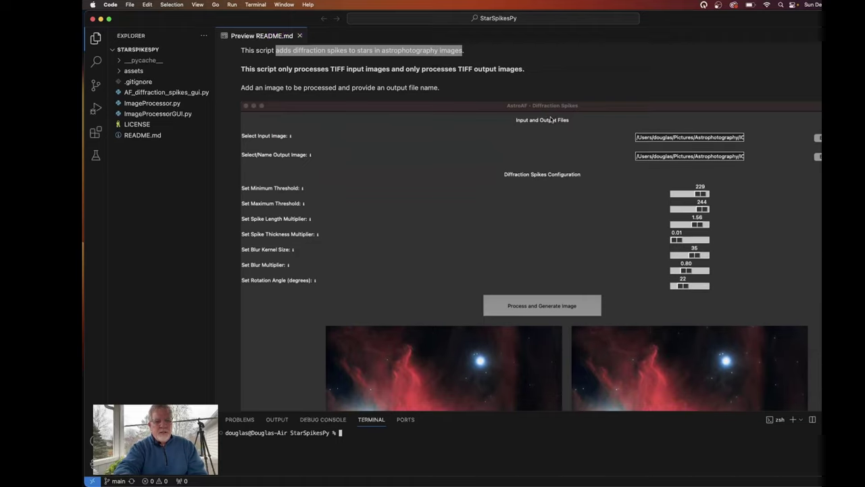
scroll(551, 120, up, 5)
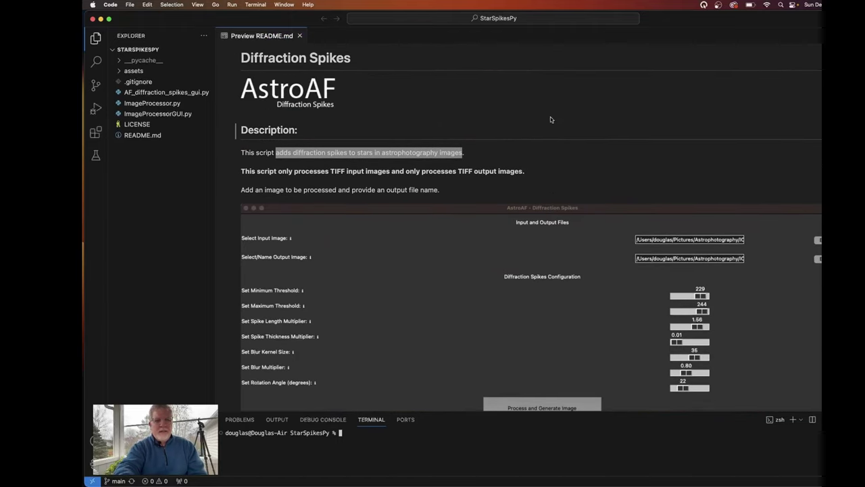
scroll(551, 120, down, 9)
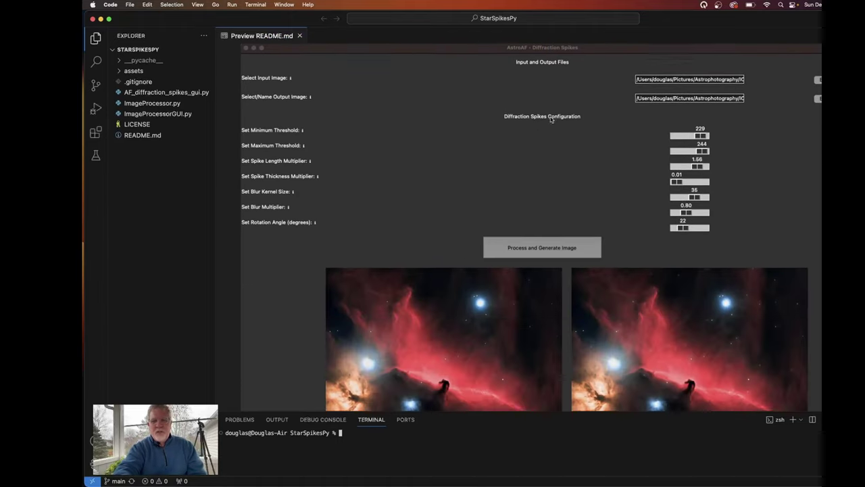
click(365, 445)
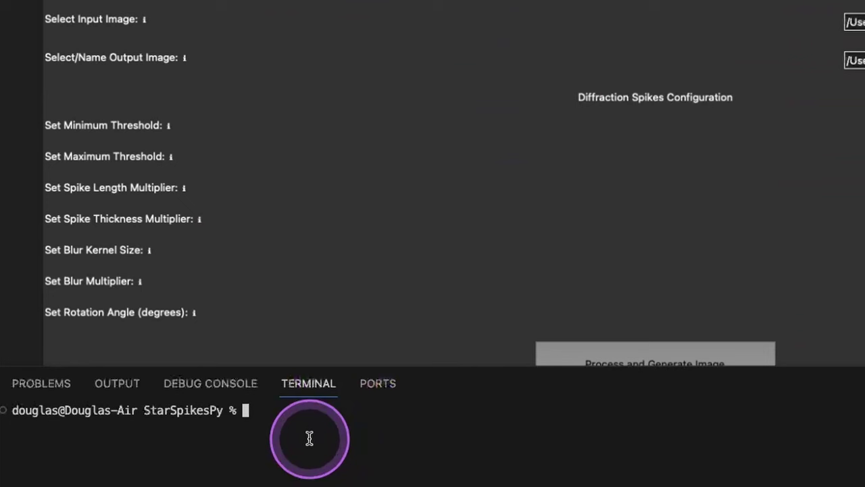
Paste and run 'python3 AF_diffraction_spikes_gui.py' in the VS Code terminal
text(python3 AF_diffraction_spikes_gui.py)
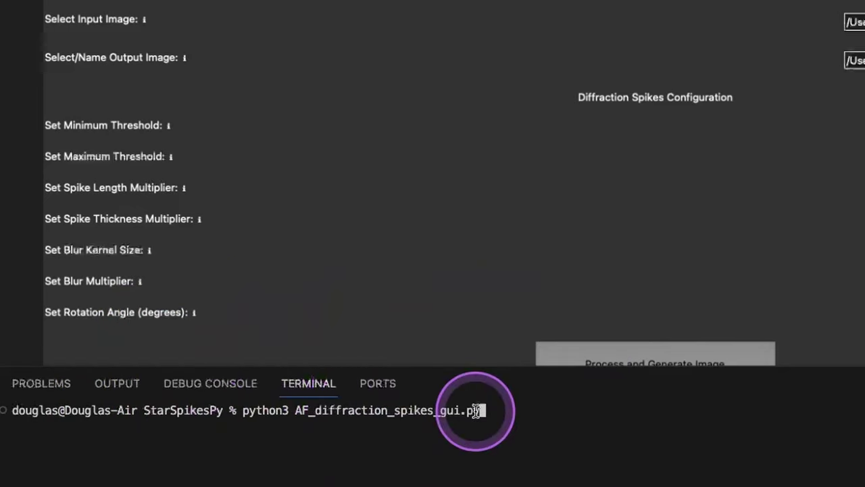
key(Return)
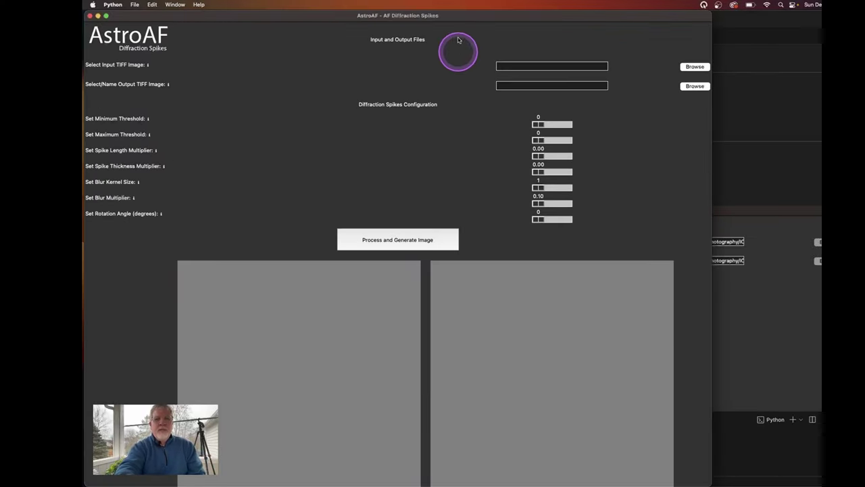
Shift the AstroAF window slightly right and read the input and output info tooltips
drag(463, 12, 509, 10)
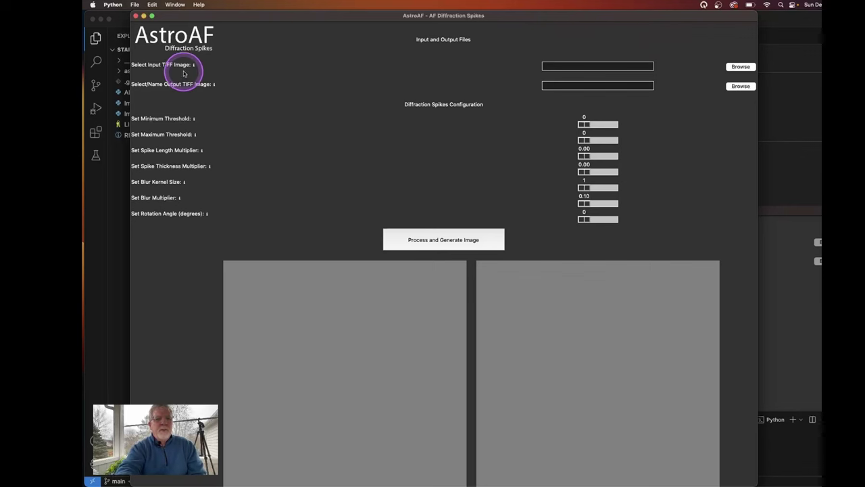
mouse_move(194, 65)
mouse_move(214, 86)
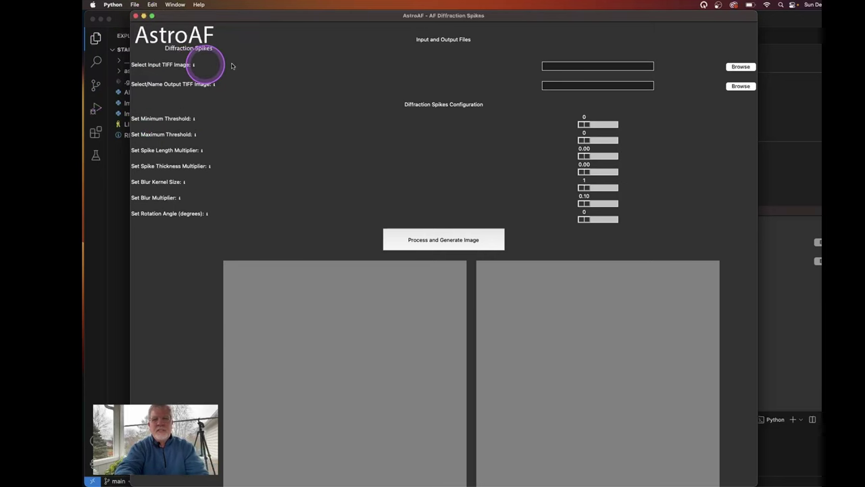
Load ngc7635_final.tif from the Demo folder as the input image
click(739, 69)
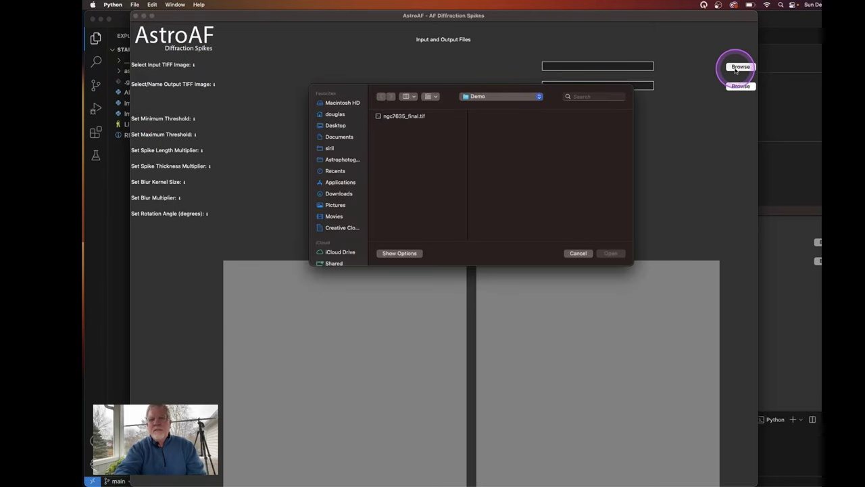
click(407, 117)
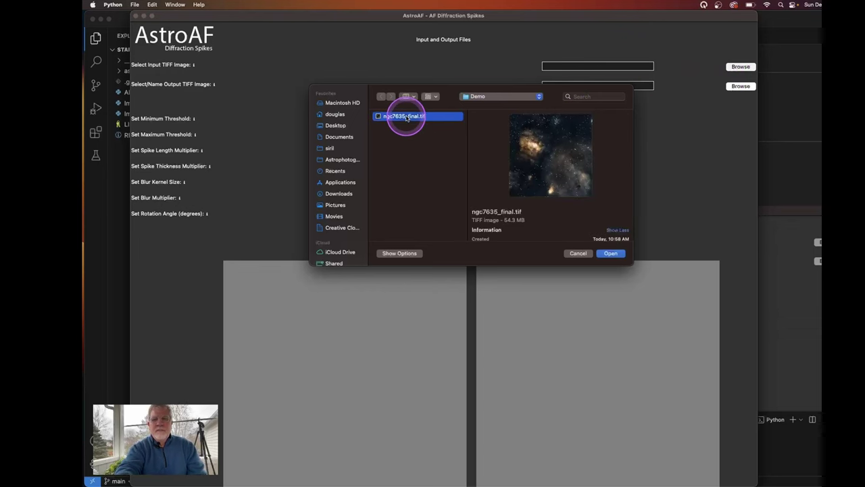
click(610, 253)
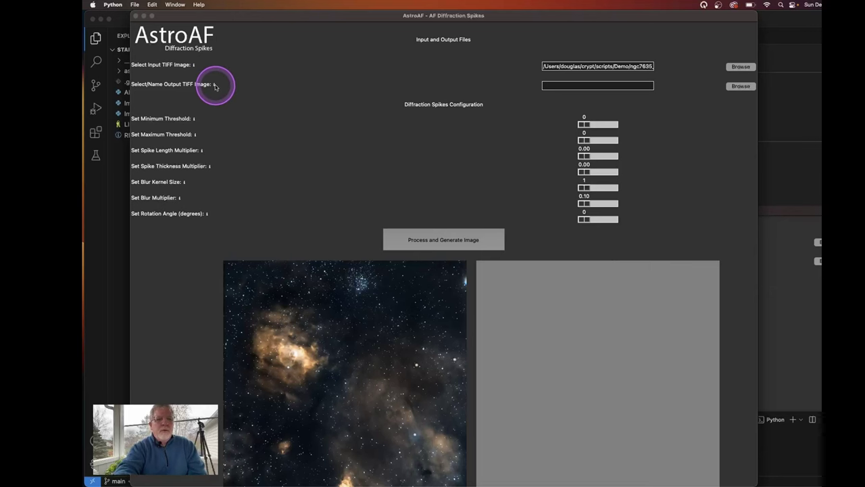
Focus the AstroAF window and read the output info icon's tooltip
click(215, 85)
mouse_move(215, 85)
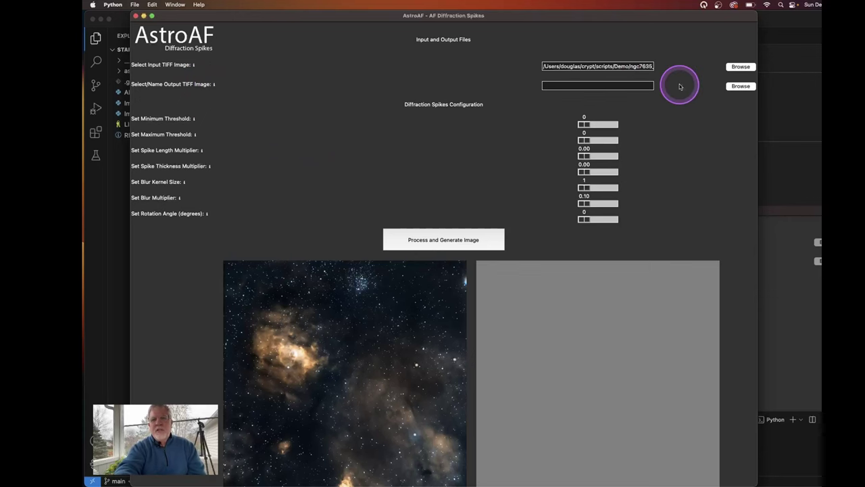
Save the output as output_processed_stars TIFF in the Demo folder
click(741, 88)
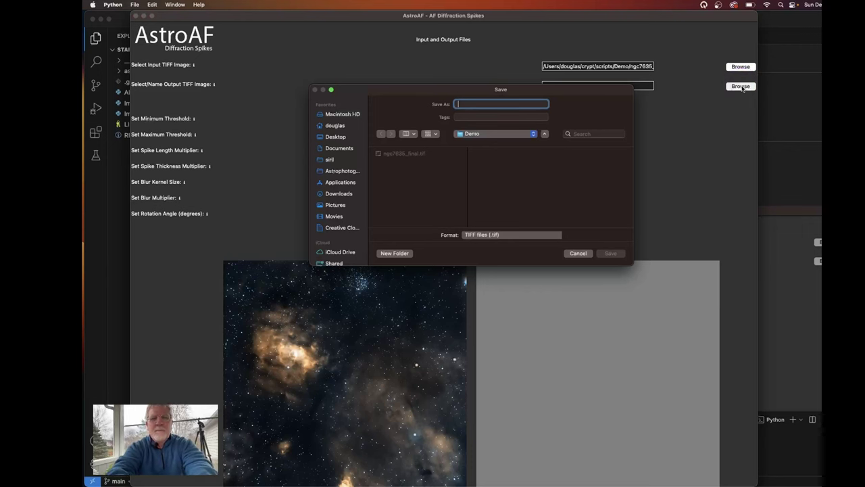
text(ou)
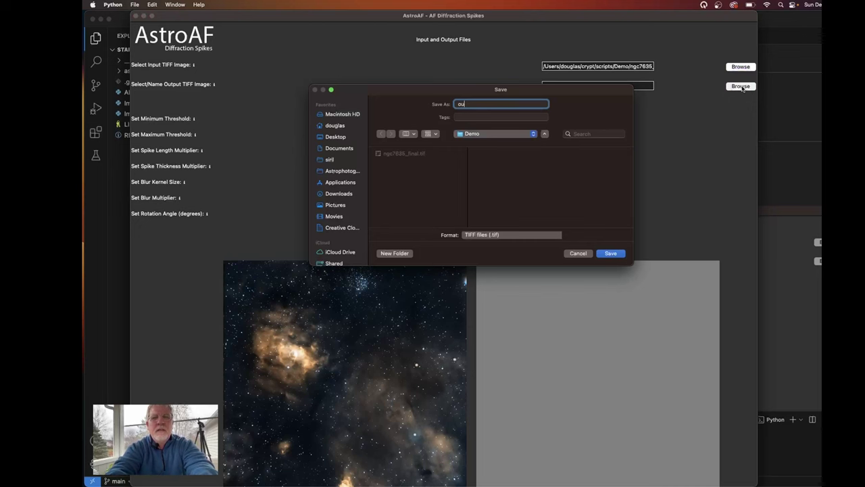
text(tput)
click(743, 87)
text(_pr)
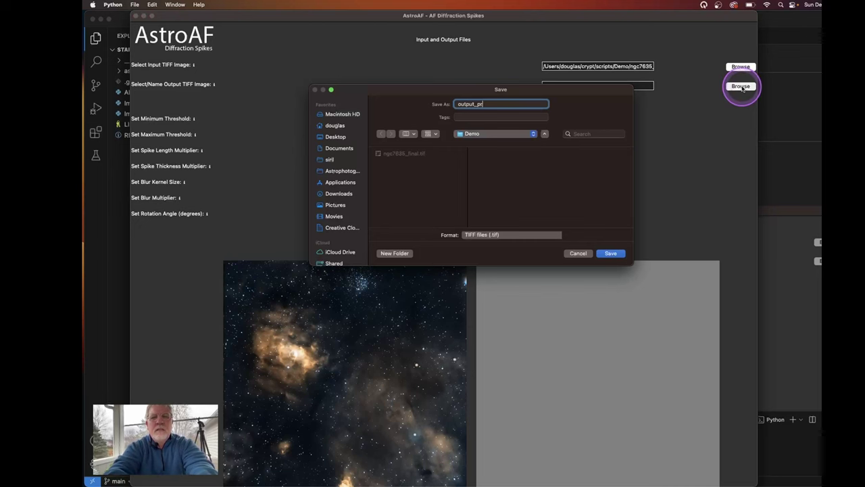
text(ocessed)
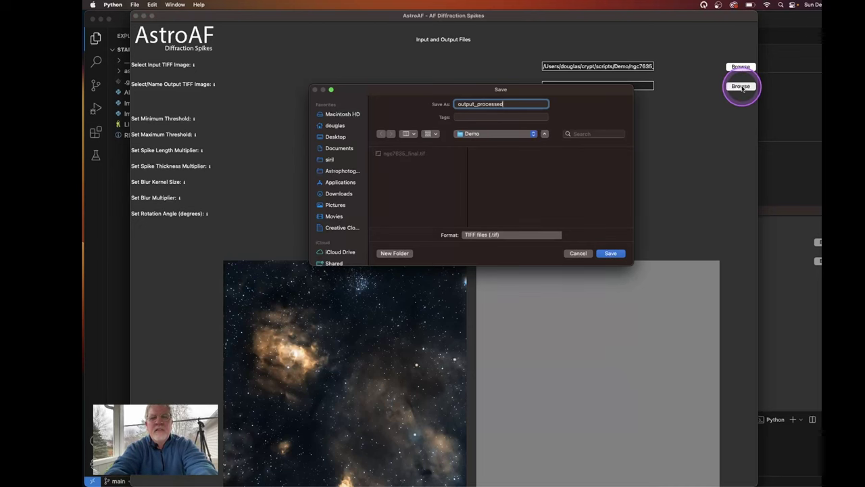
text(_stars)
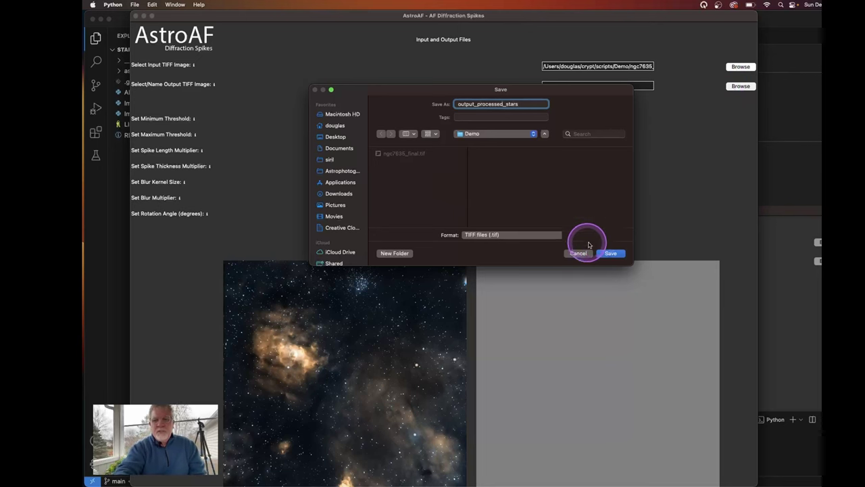
click(611, 253)
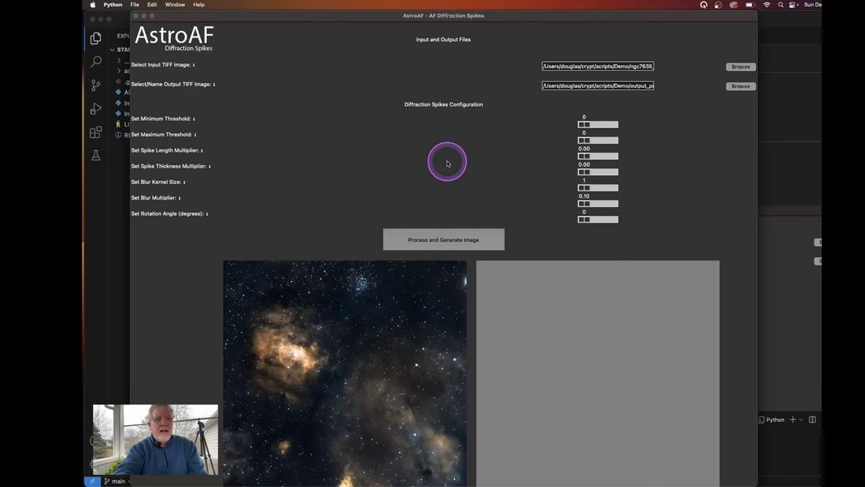
Drag the Set Minimum Threshold slider from 0 up to 221
click(194, 119)
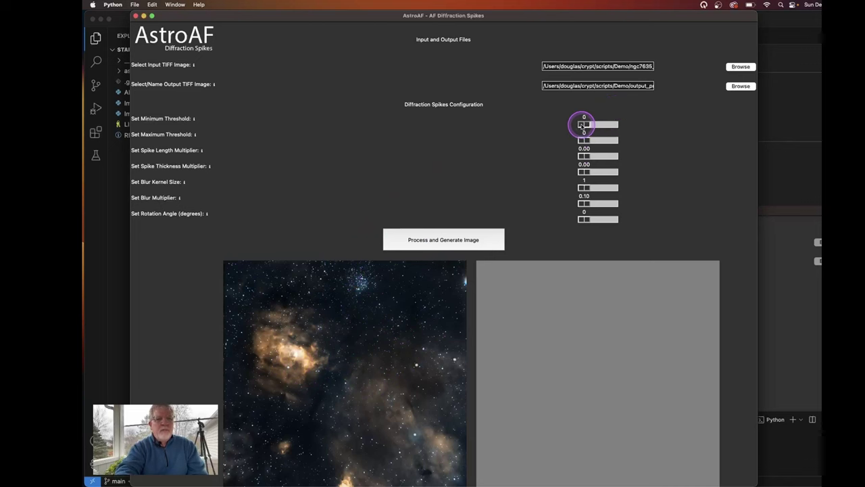
drag(581, 125, 602, 128)
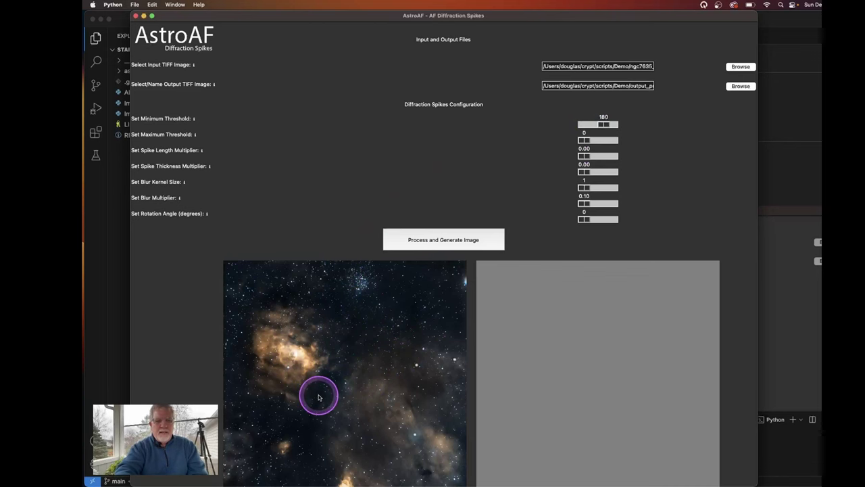
mouse_move(295, 357)
mouse_down()
mouse_move(301, 344)
mouse_move(295, 362)
mouse_move(267, 354)
mouse_move(282, 337)
mouse_move(287, 364)
mouse_move(292, 345)
mouse_up()
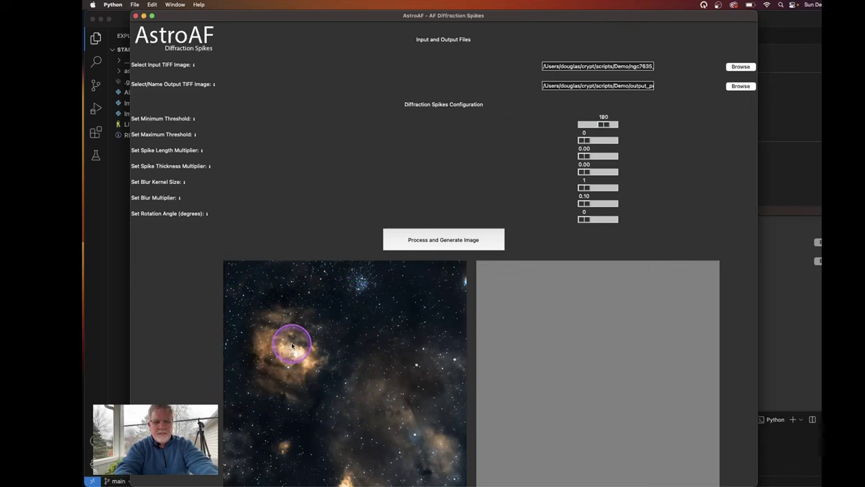
mouse_move(303, 443)
mouse_down()
mouse_move(279, 444)
mouse_move(291, 446)
mouse_up()
drag(352, 459, 363, 342)
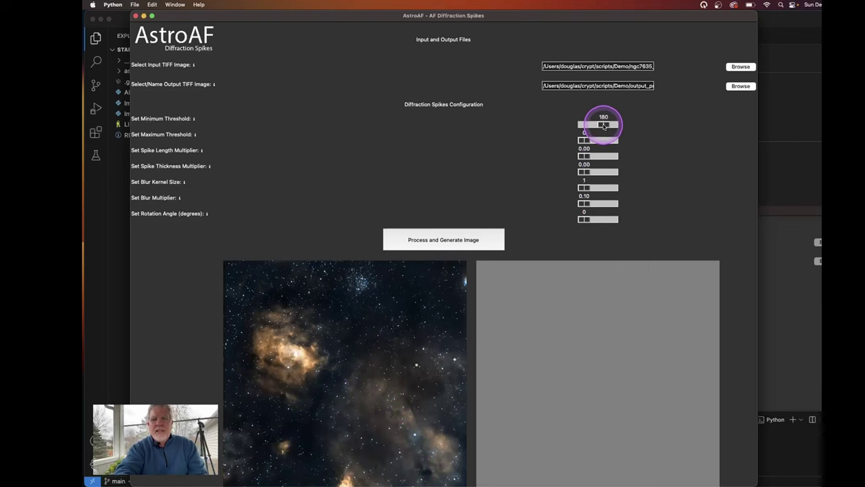
drag(604, 125, 608, 125)
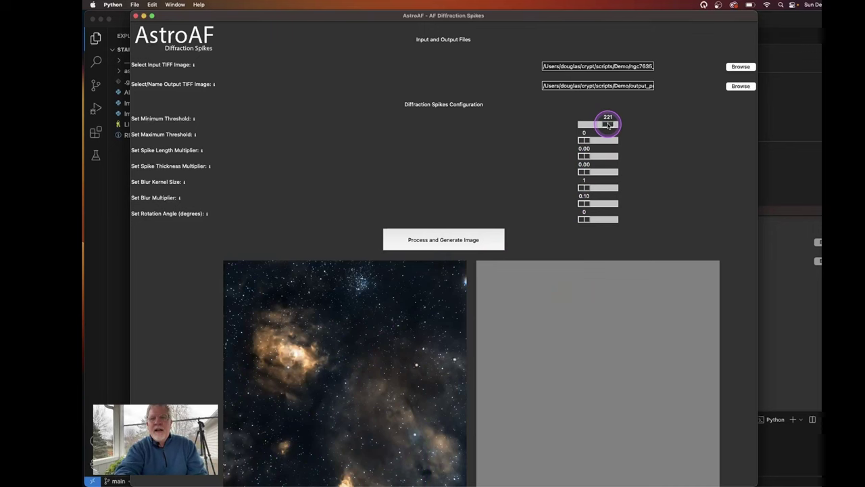
Drag the Set Maximum Threshold slider up to 236
click(585, 140)
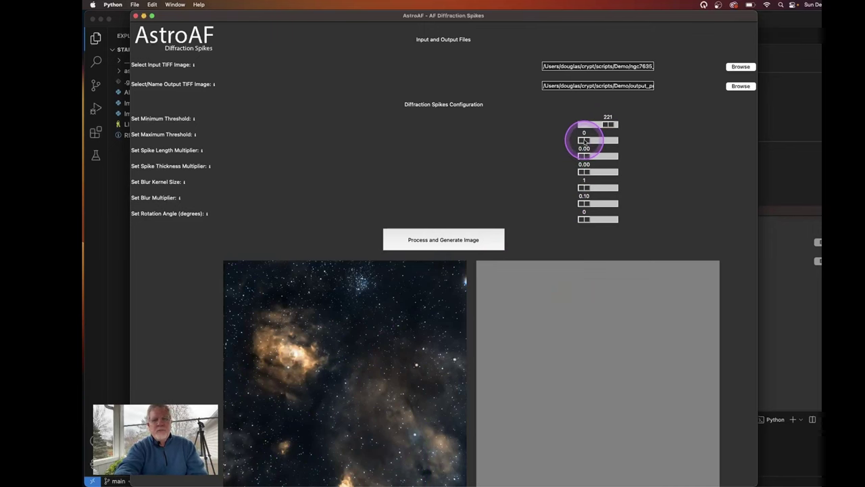
drag(585, 140, 616, 140)
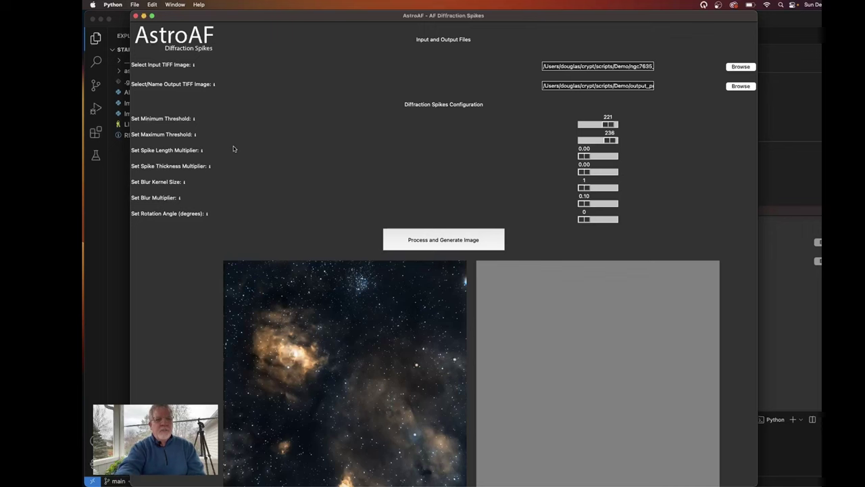
Raise the spike length multiplier from 0.00 to 1.35
click(201, 152)
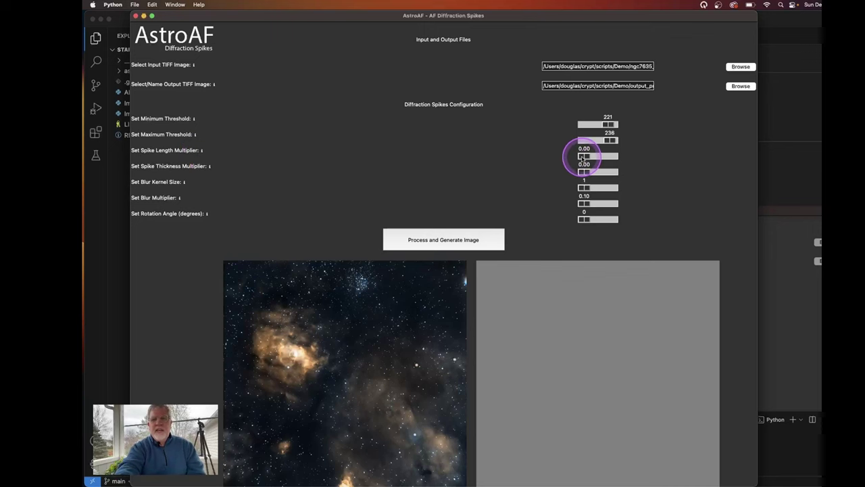
drag(583, 158, 595, 158)
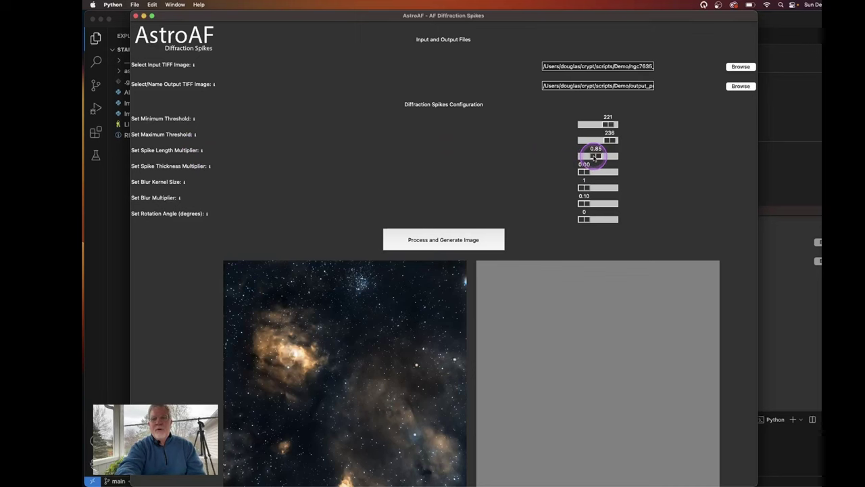
drag(595, 157, 602, 159)
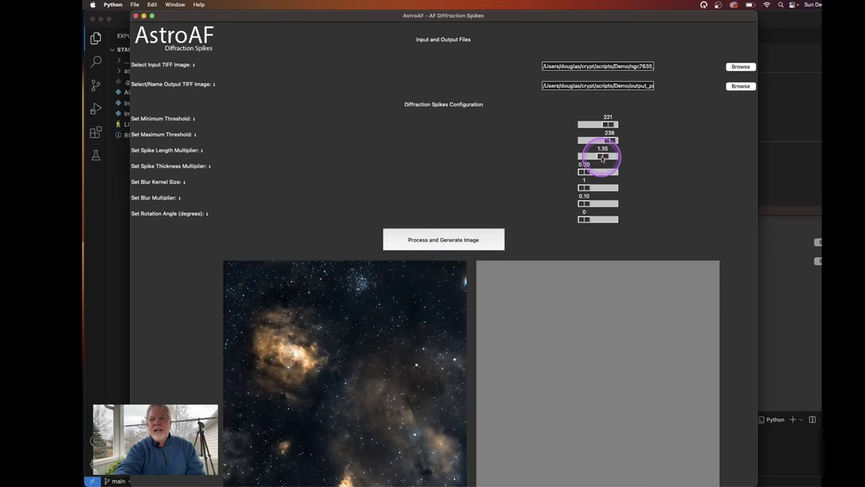
drag(602, 159, 602, 159)
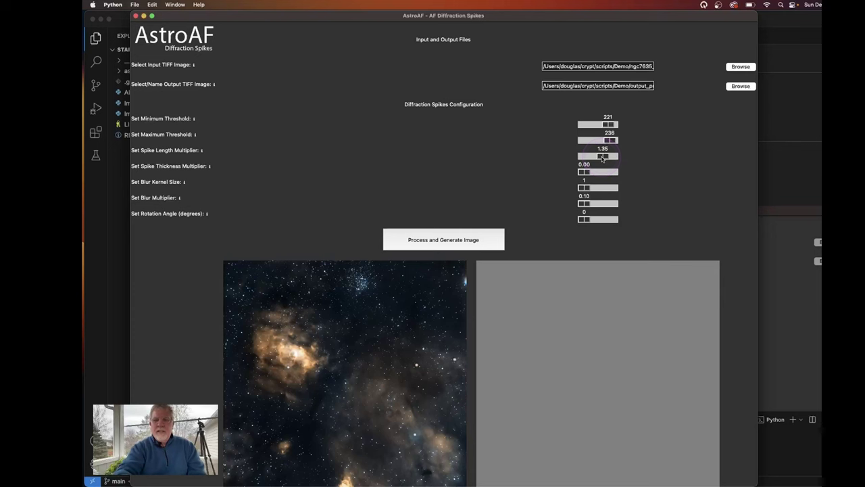
drag(522, 164, 527, 207)
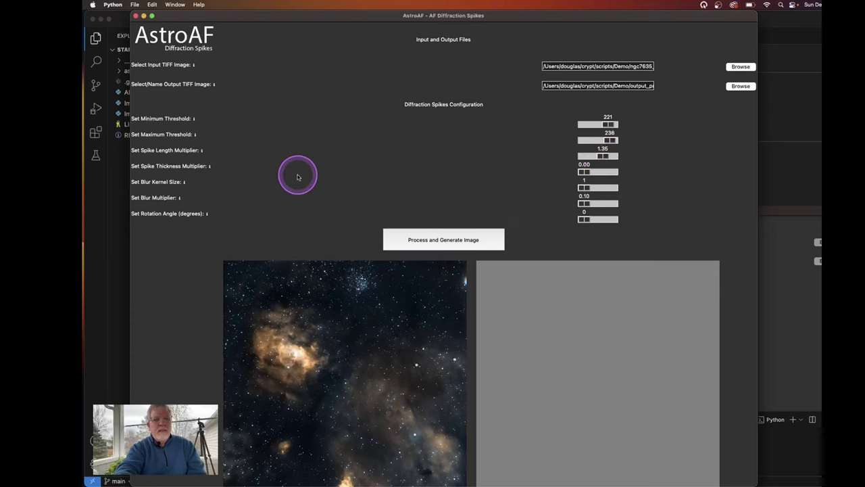
Nudge the spike thickness multiplier from 0.00 up to 0.01
mouse_move(199, 169)
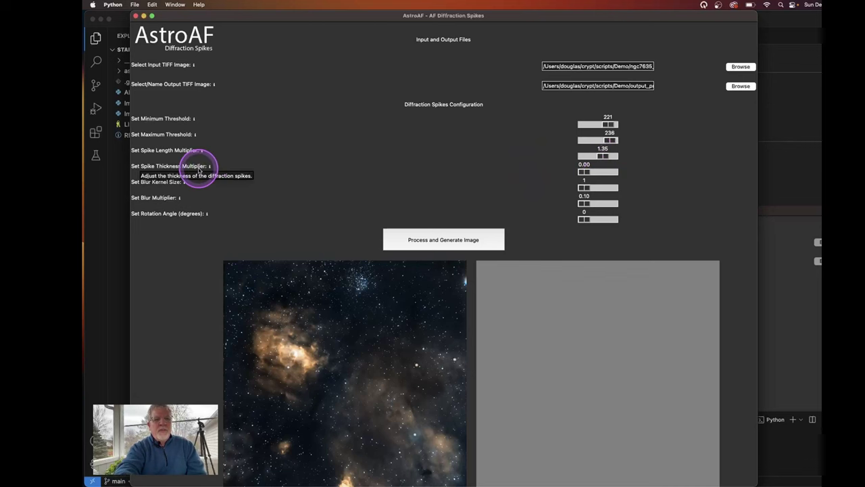
click(583, 172)
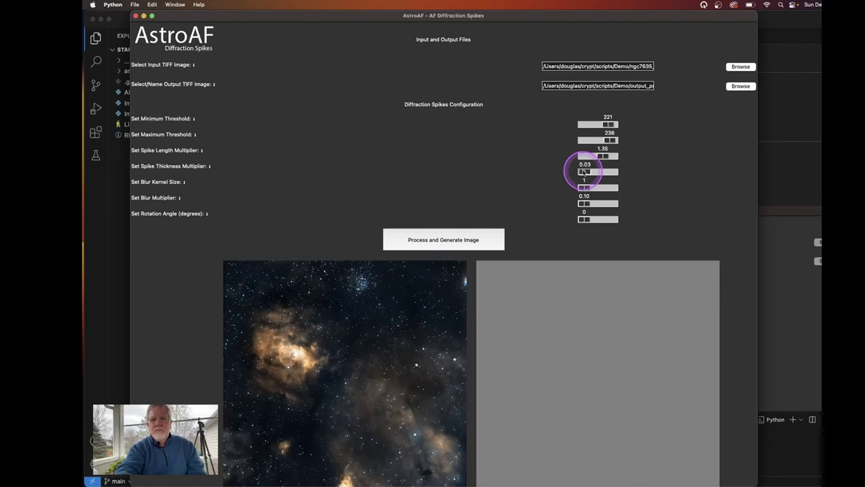
drag(582, 172, 584, 172)
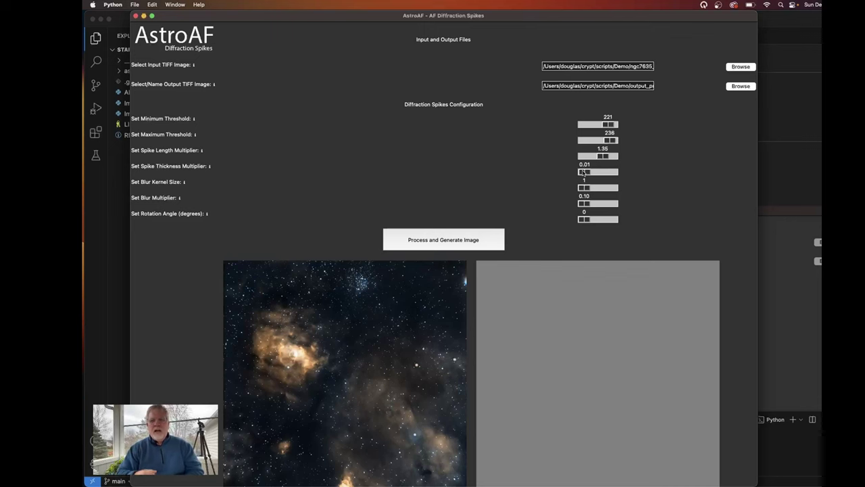
drag(556, 172, 243, 192)
mouse_move(173, 184)
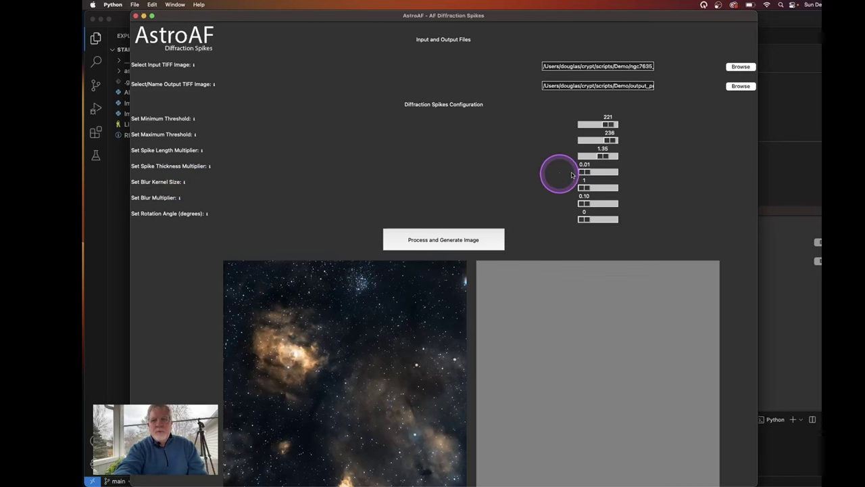
drag(583, 187, 589, 189)
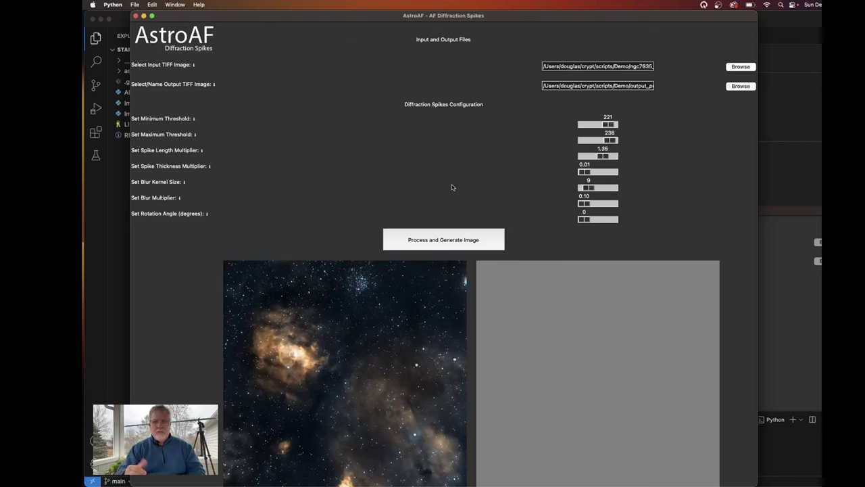
drag(437, 197, 490, 201)
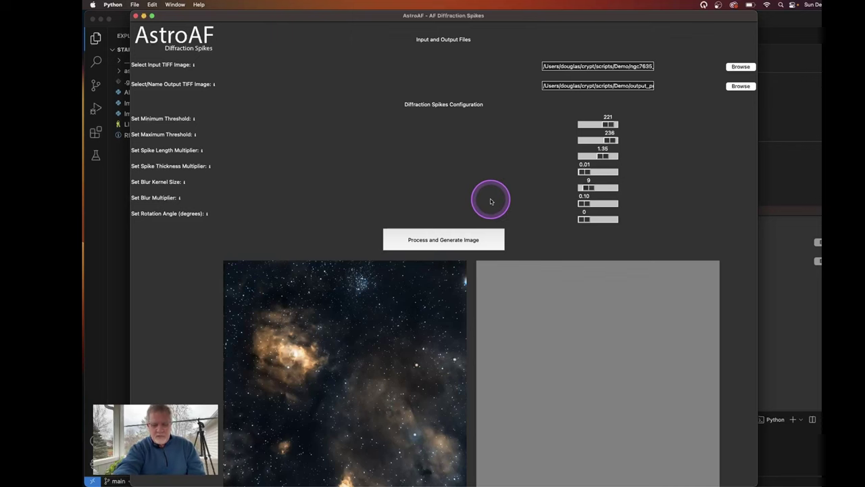
Raise the blur multiplier from 0.10 to 0.55, keeping the blur kernel size at 9
mouse_move(583, 203)
mouse_down()
mouse_move(575, 207)
mouse_move(589, 203)
mouse_up()
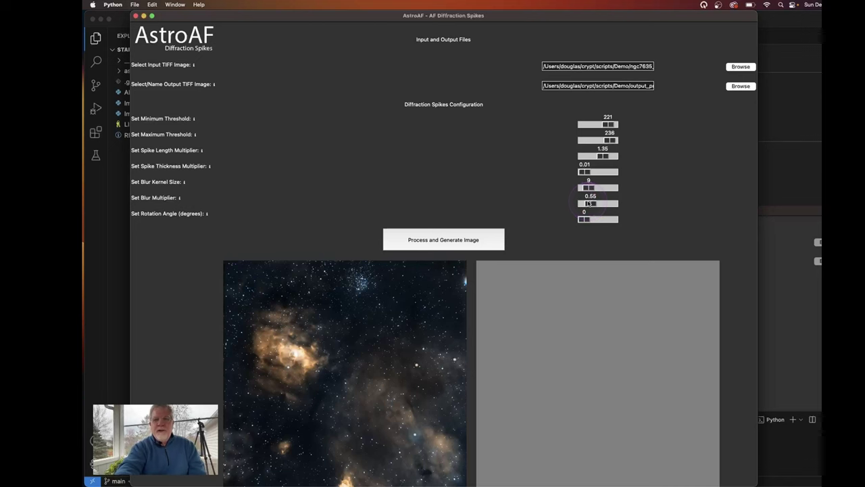
click(529, 199)
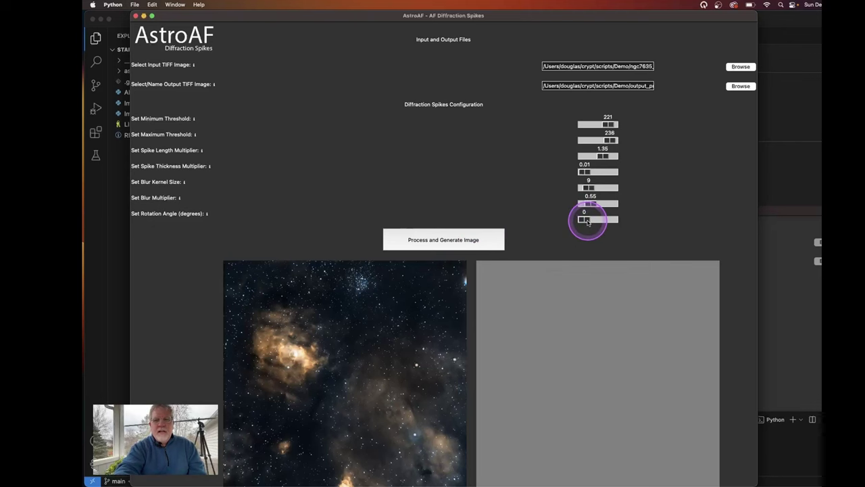
Set the spike rotation angle to 21 degrees and generate the spiked star image
drag(585, 219, 592, 219)
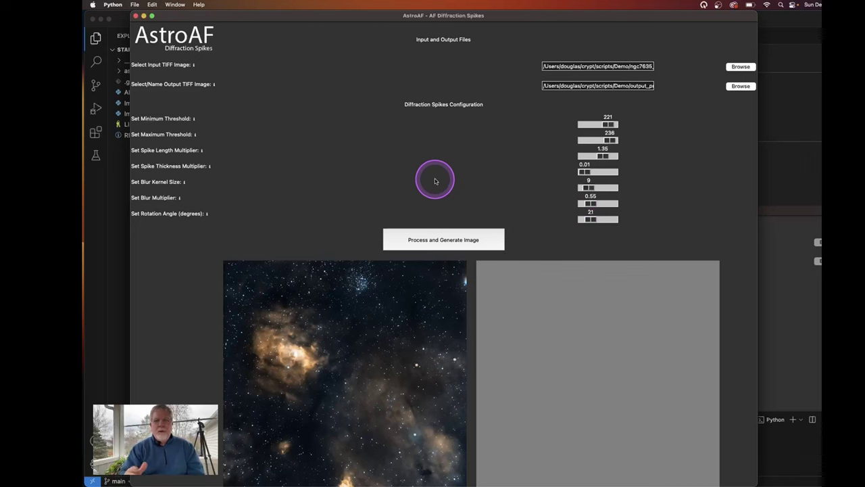
click(411, 238)
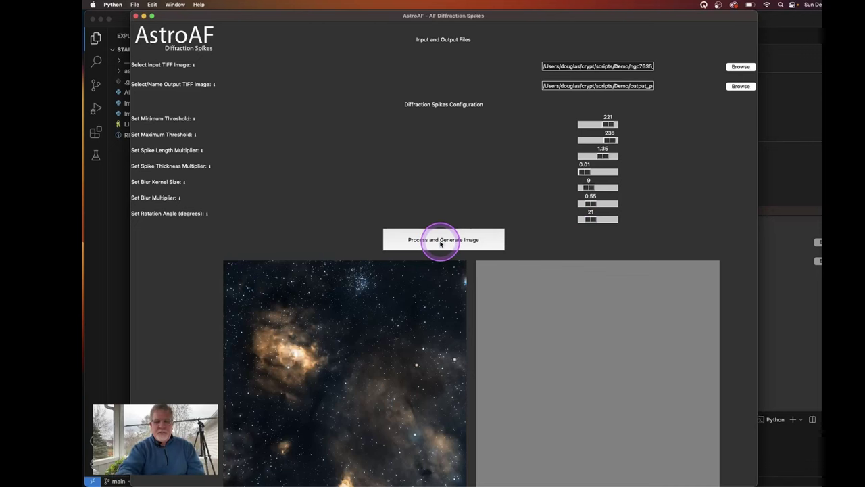
click(441, 242)
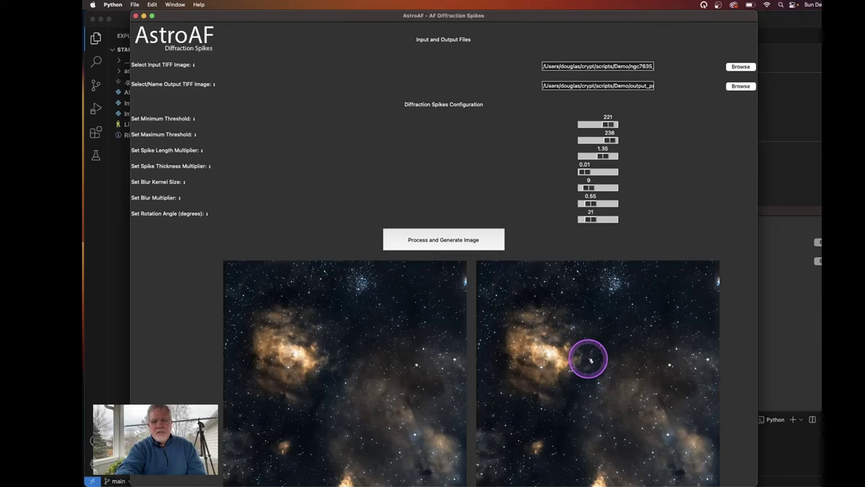
click(588, 360)
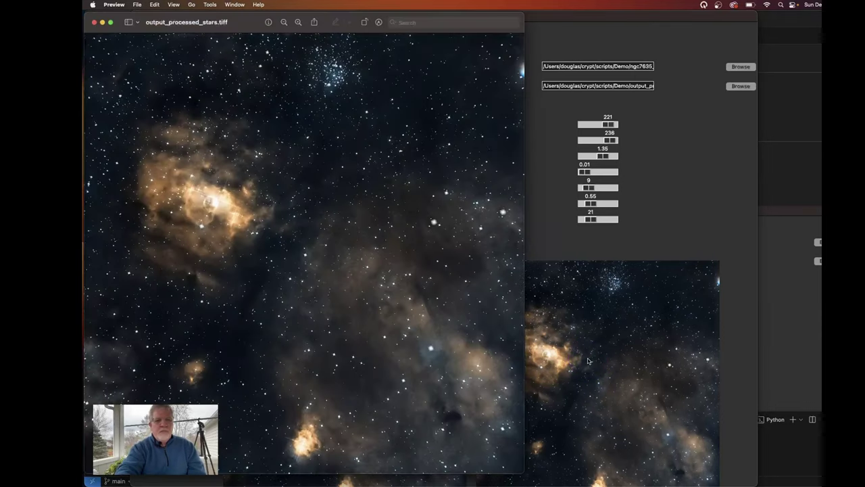
drag(254, 23, 307, 20)
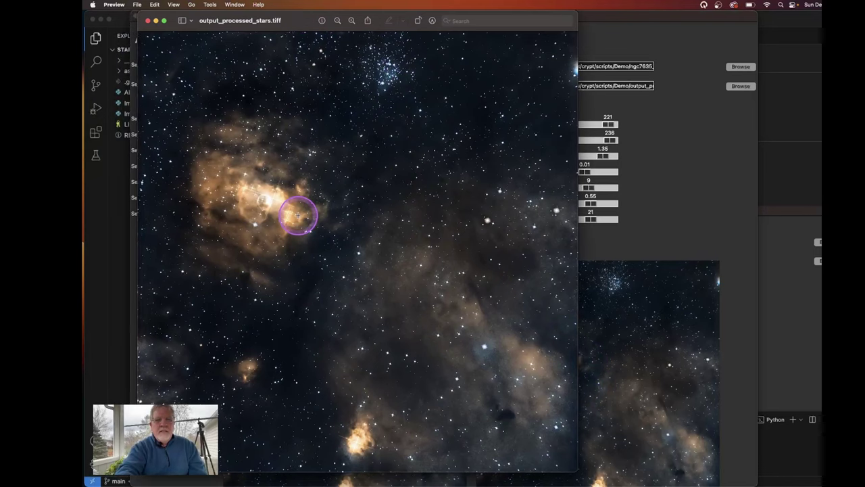
scroll(297, 215, up, 5)
scroll(297, 215, up, 5)
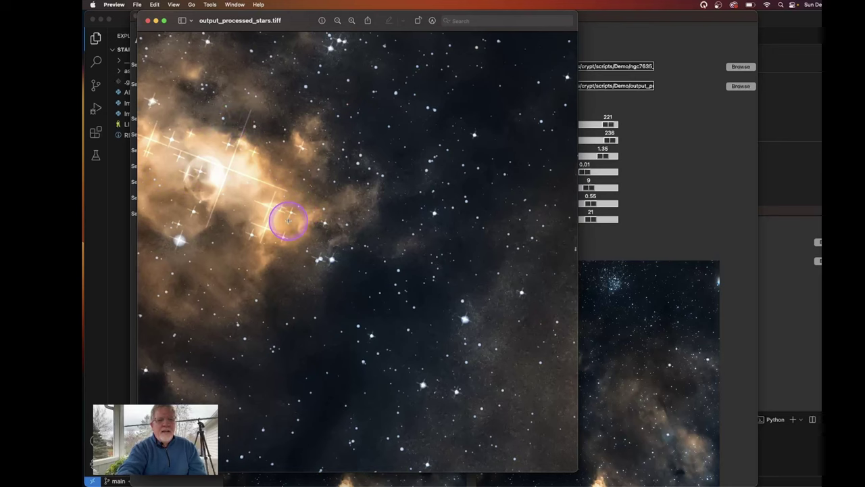
scroll(371, 230, down, 5)
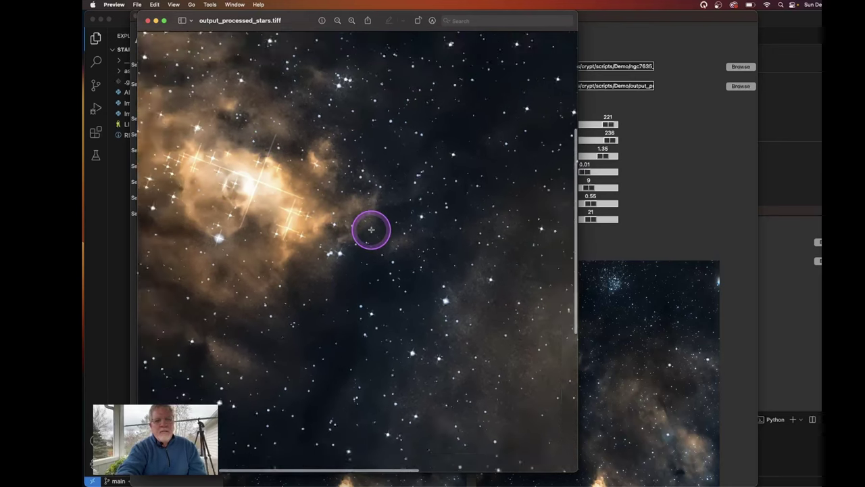
scroll(371, 229, down, 10)
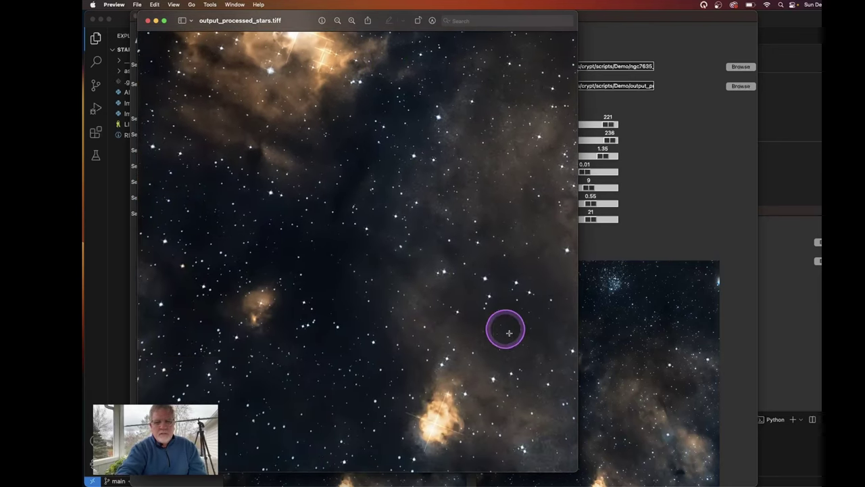
scroll(482, 359, up, 5)
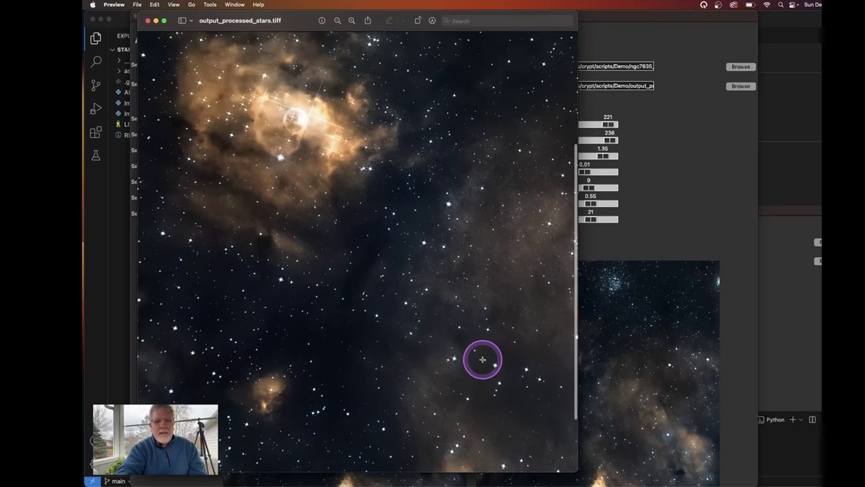
scroll(482, 359, right, 10)
scroll(481, 359, up, 5)
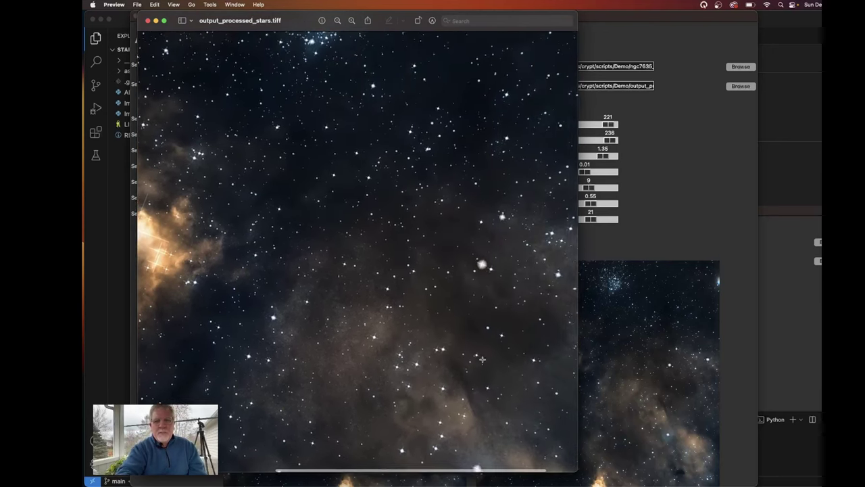
scroll(483, 282, up, 5)
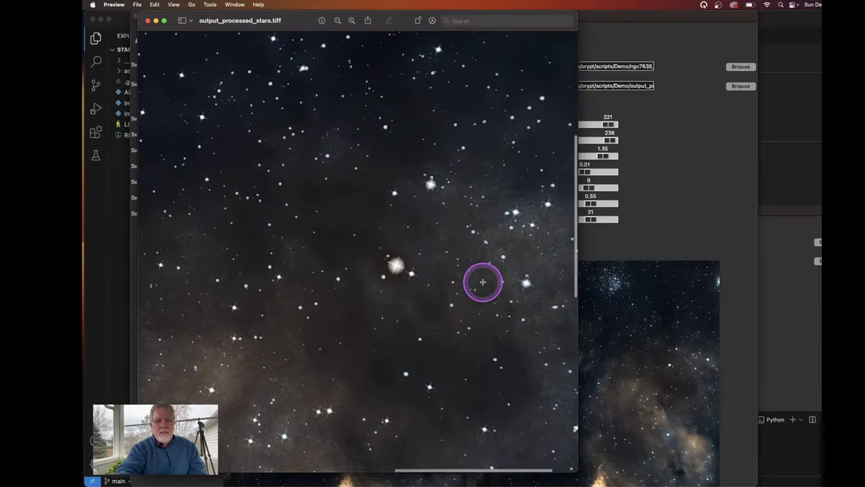
scroll(483, 282, up, 8)
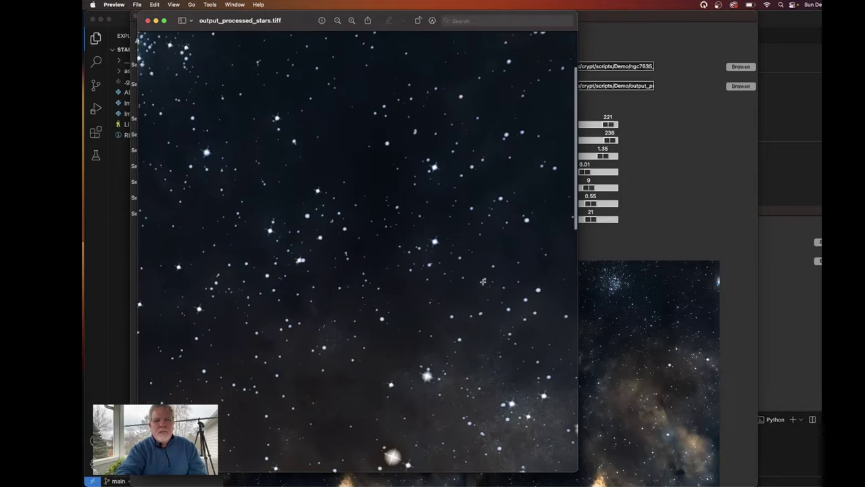
scroll(482, 282, up, 3)
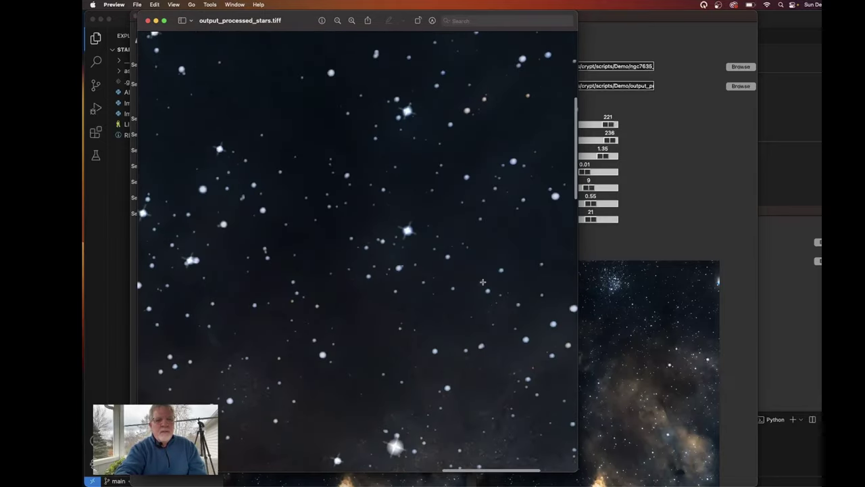
scroll(401, 274, down, 3)
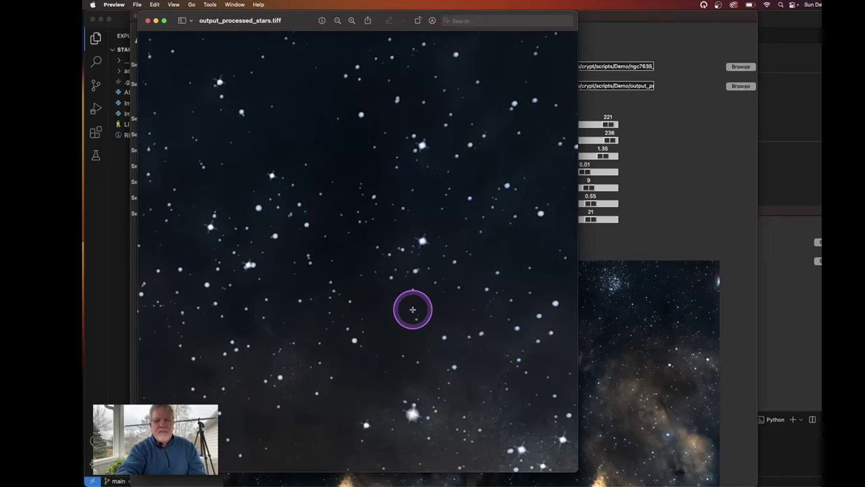
scroll(421, 243, down, 3)
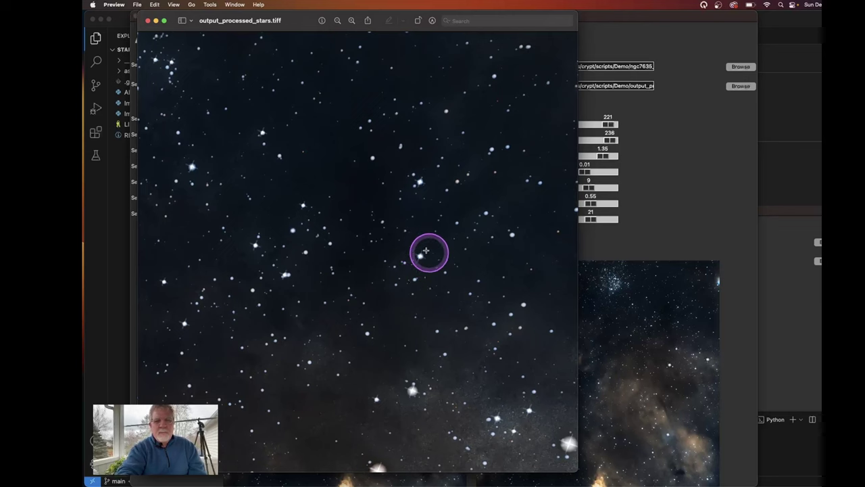
scroll(388, 296, down, 3)
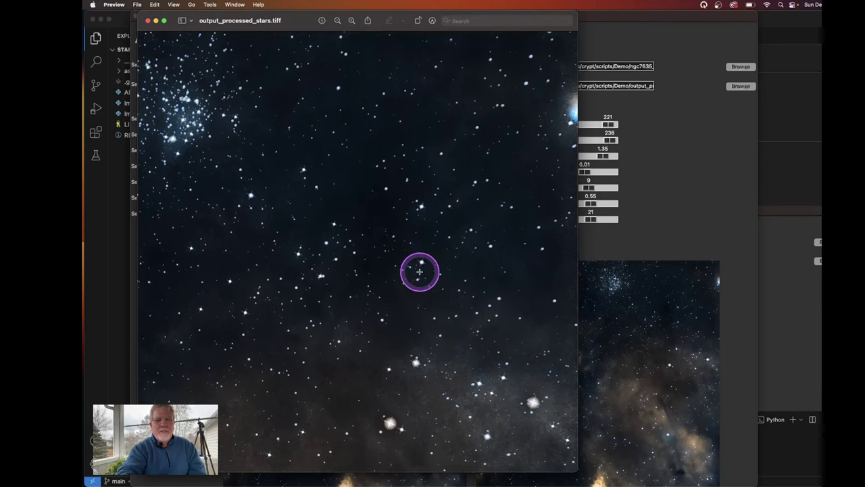
scroll(420, 271, left, 5)
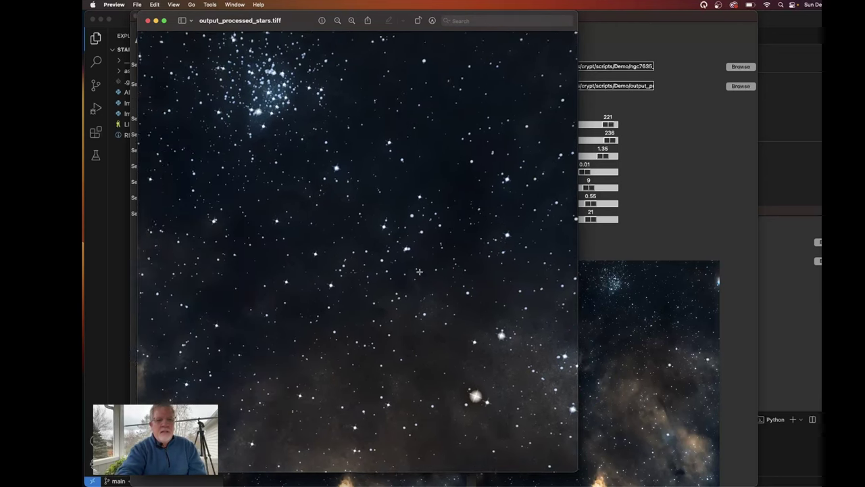
scroll(420, 272, up, 5)
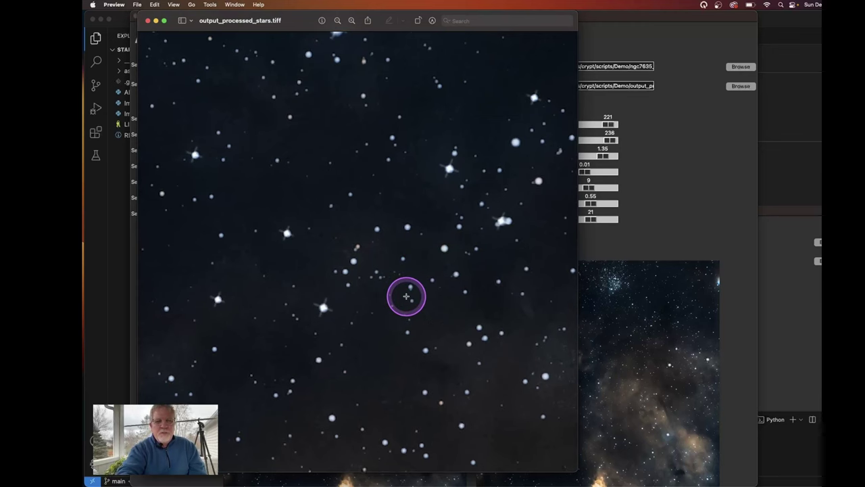
scroll(405, 295, up, 5)
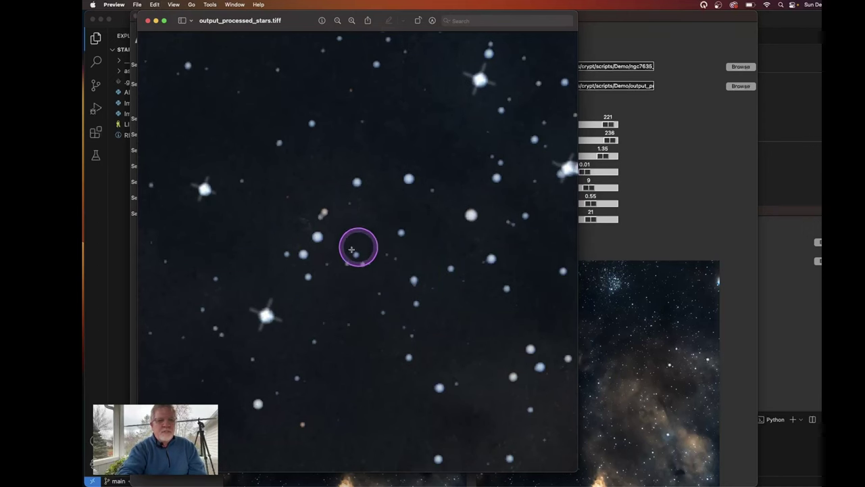
scroll(361, 275, down, 5)
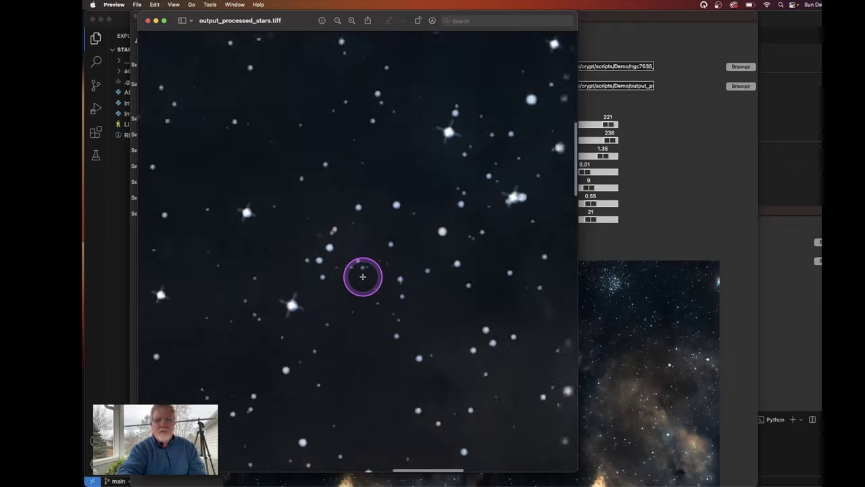
scroll(263, 225, up, 5)
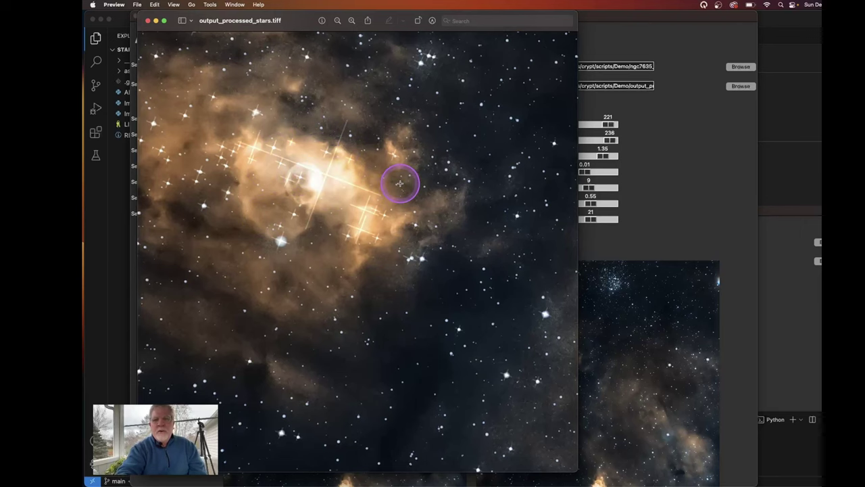
Raise the minimum threshold to 233 and regenerate output_processed_stars.tiff in Preview
click(148, 20)
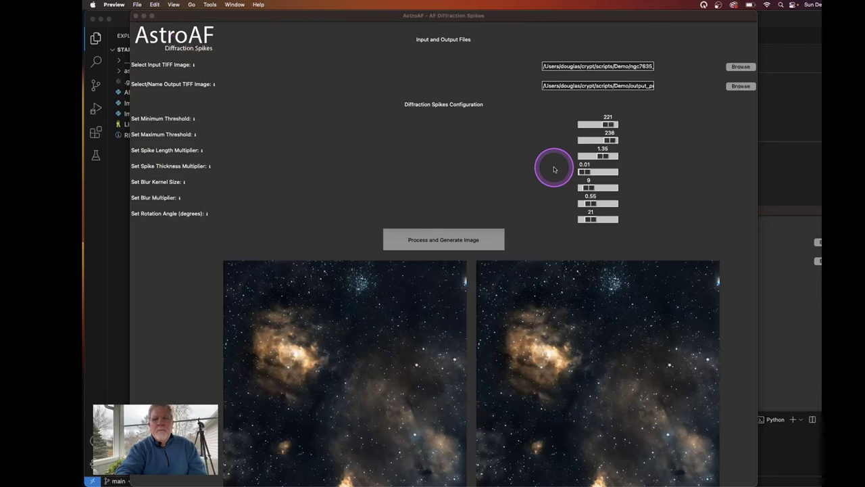
click(610, 124)
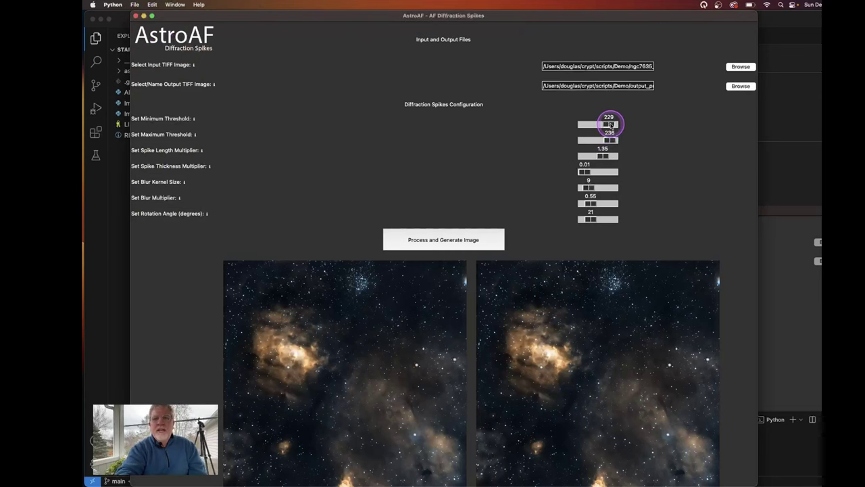
drag(610, 124, 613, 125)
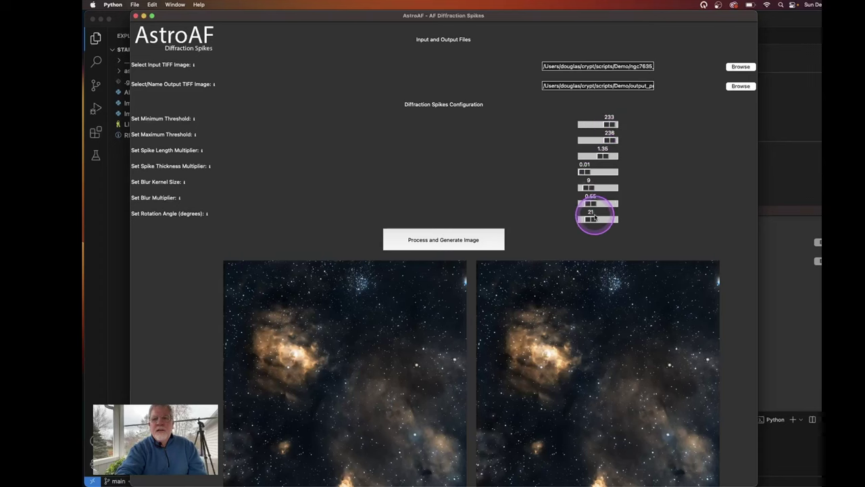
click(450, 239)
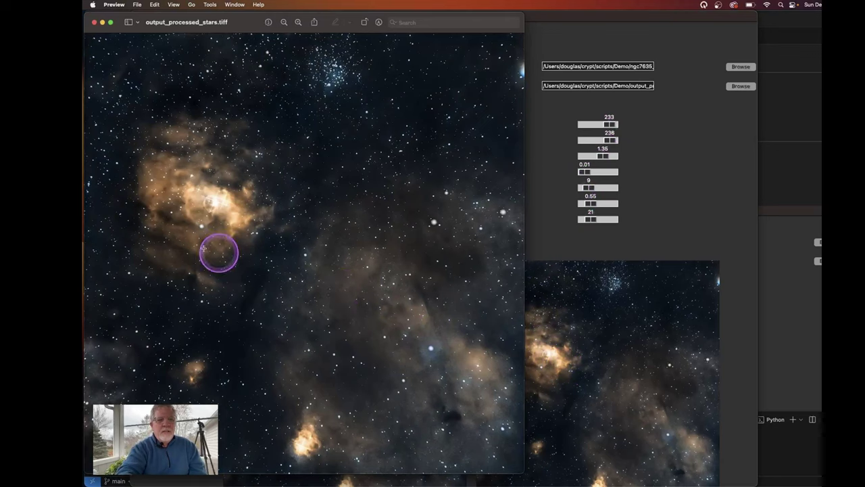
scroll(204, 216, up, 5)
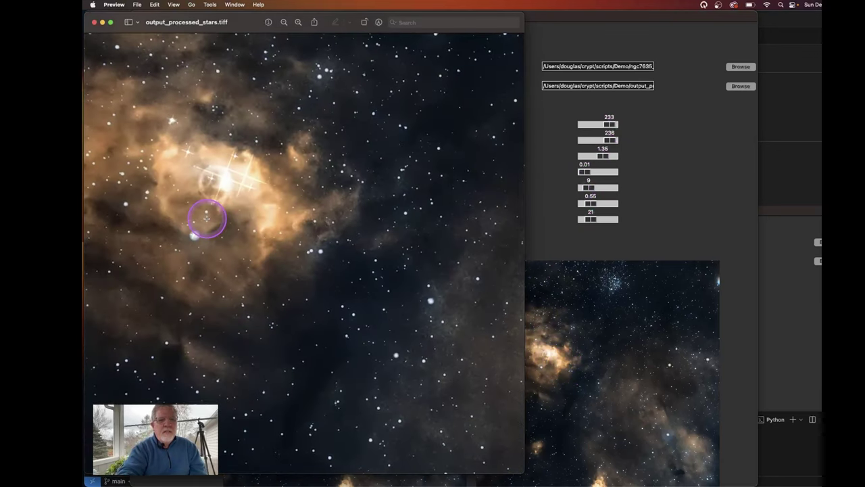
scroll(311, 215, down, 3)
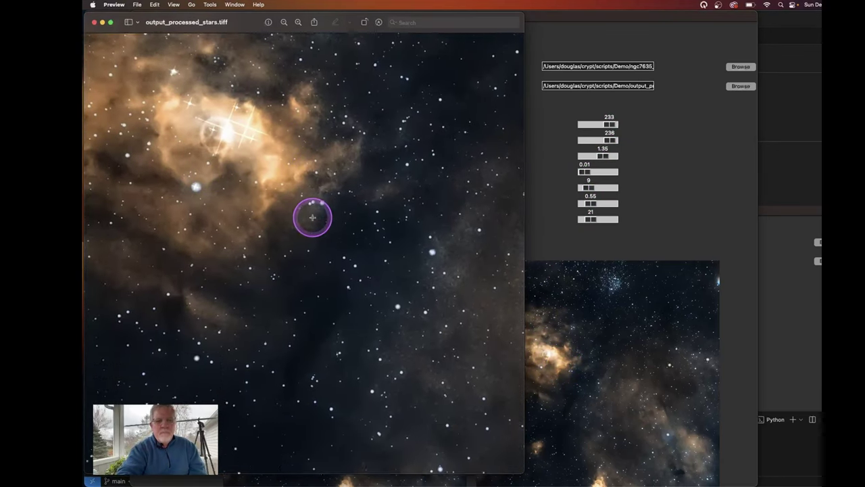
scroll(312, 217, down, 5)
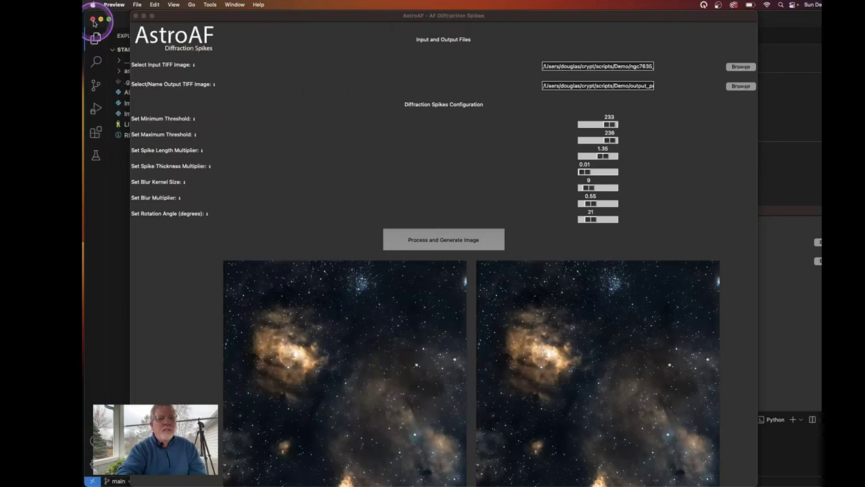
Set thresholds to 244 minimum and 240 maximum and regenerate the spiked image
click(94, 23)
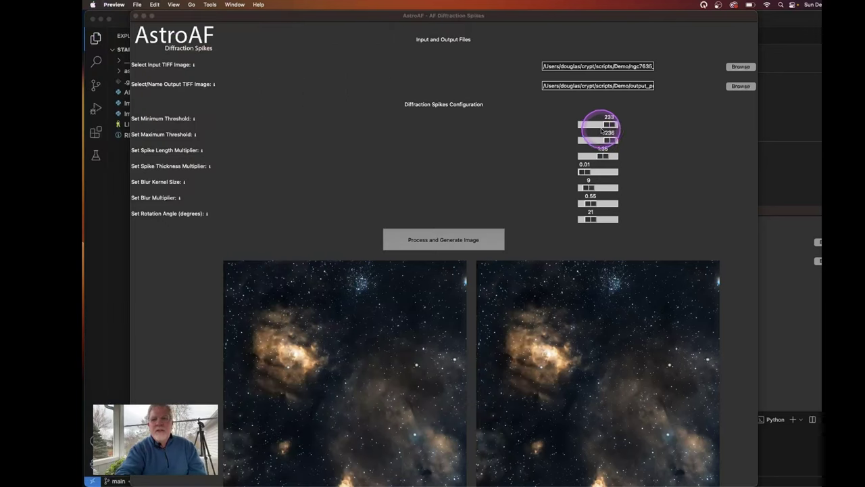
click(607, 125)
drag(607, 125, 609, 140)
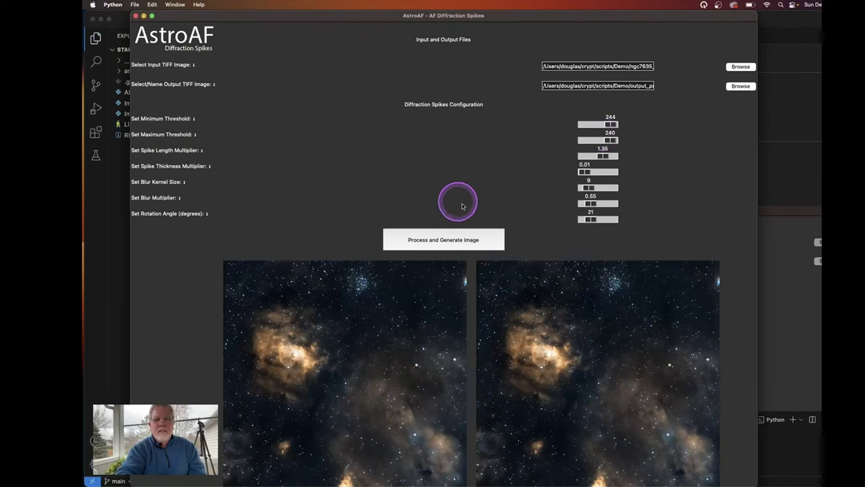
click(457, 239)
Open output_processed_stars.tiff full size in Preview and pan around to inspect it
click(557, 369)
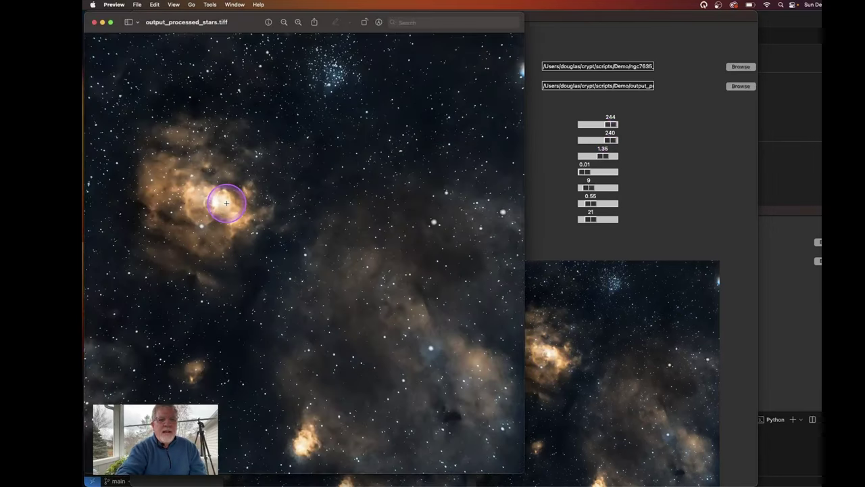
scroll(226, 203, up, 5)
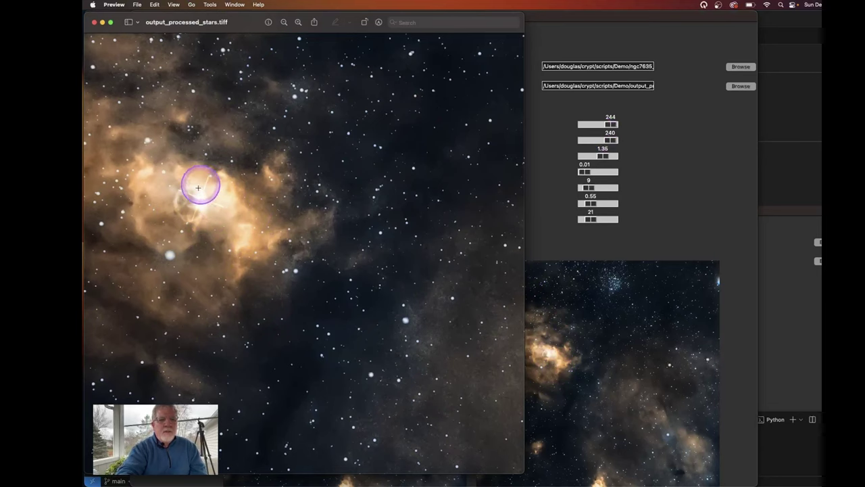
scroll(219, 235, up, 2)
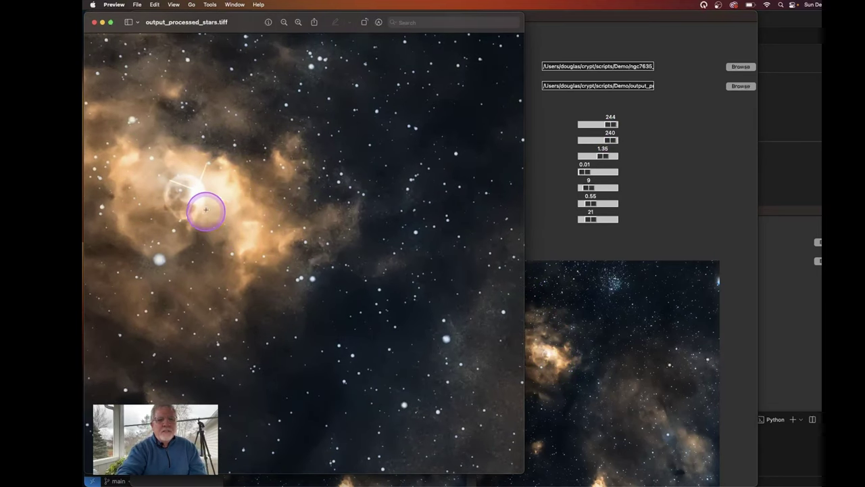
scroll(329, 211, down, 10)
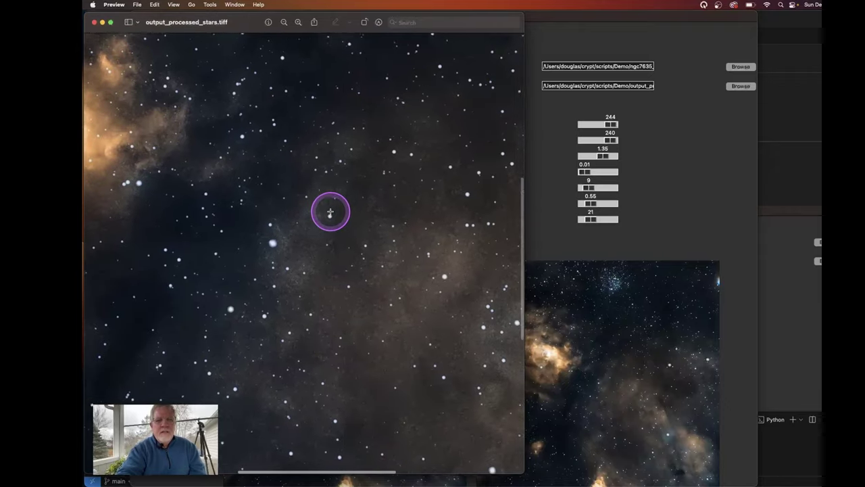
scroll(330, 211, up, 5)
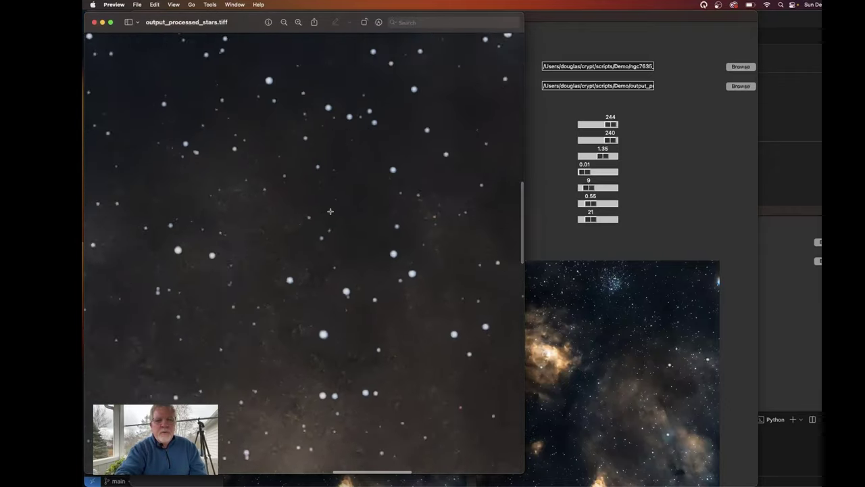
scroll(330, 211, down, 8)
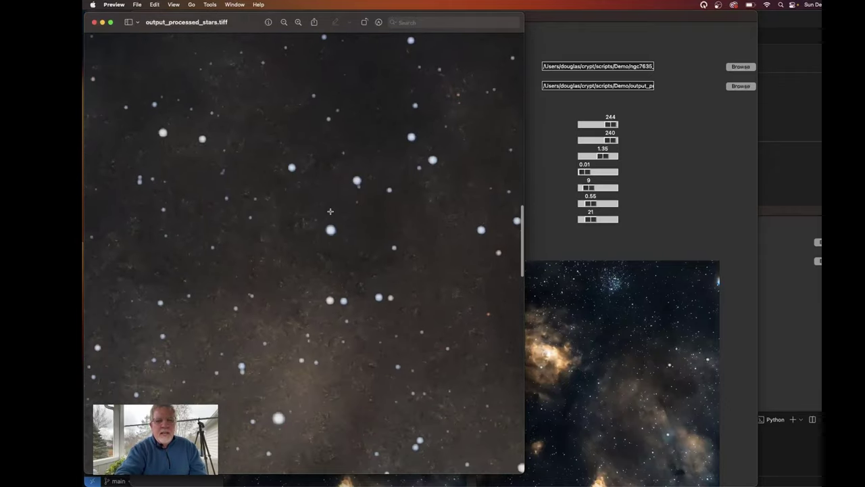
scroll(330, 211, down, 3)
scroll(330, 211, down, 8)
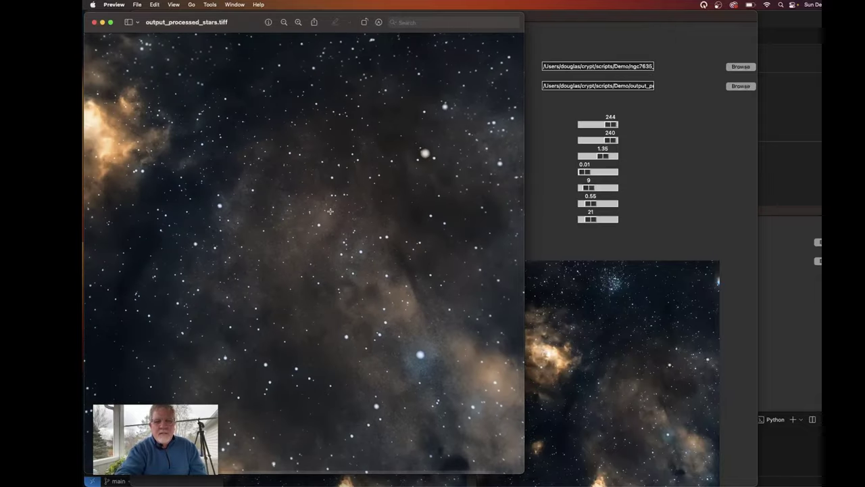
scroll(331, 211, right, 1)
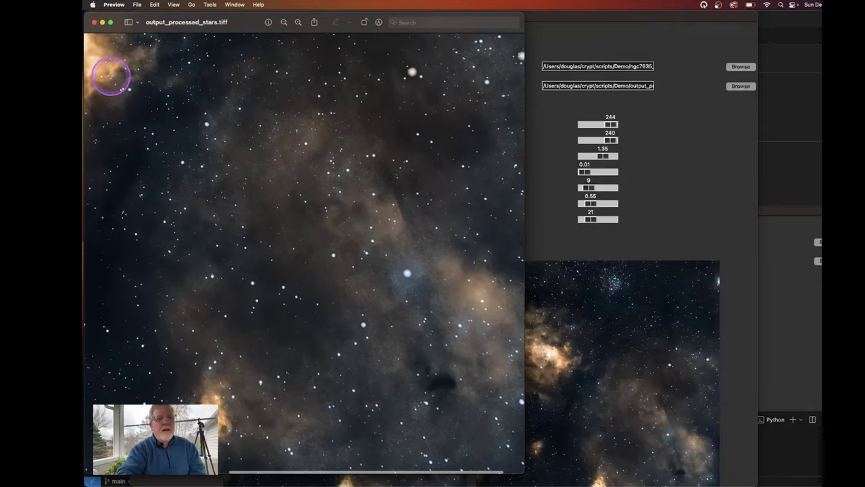
Try a maximum threshold of 199 and regenerate the image to check it
click(94, 22)
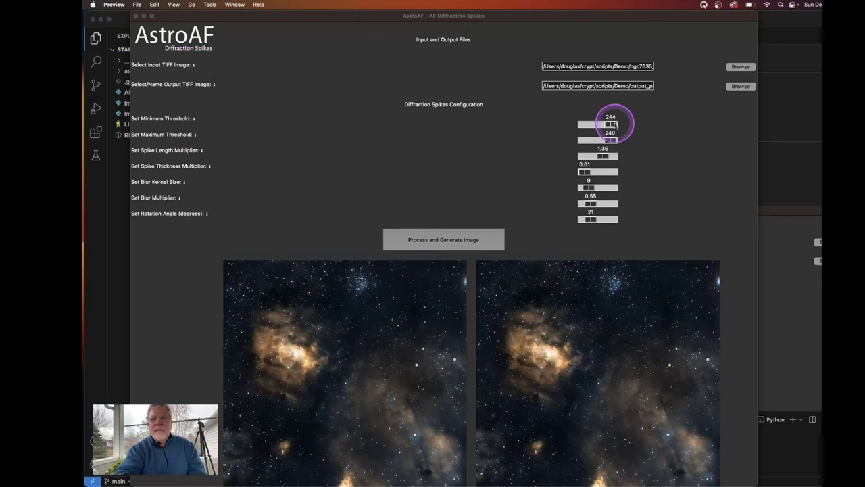
drag(611, 140, 606, 141)
click(441, 240)
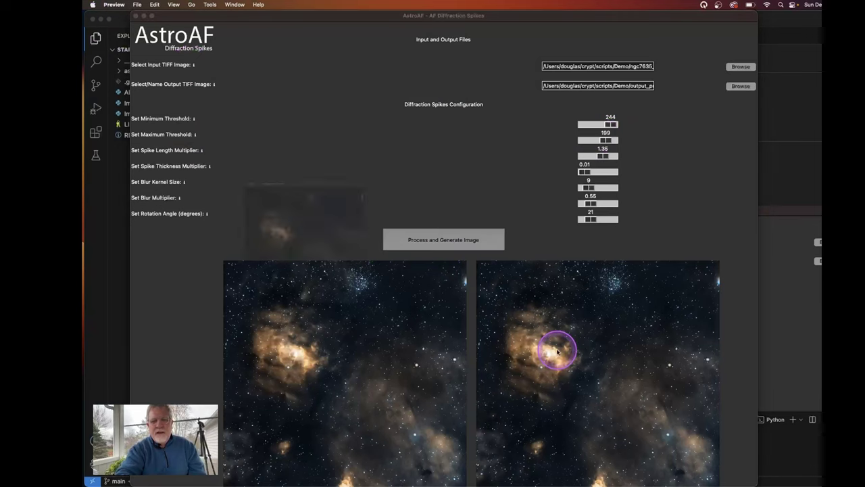
scroll(323, 313, up, 3)
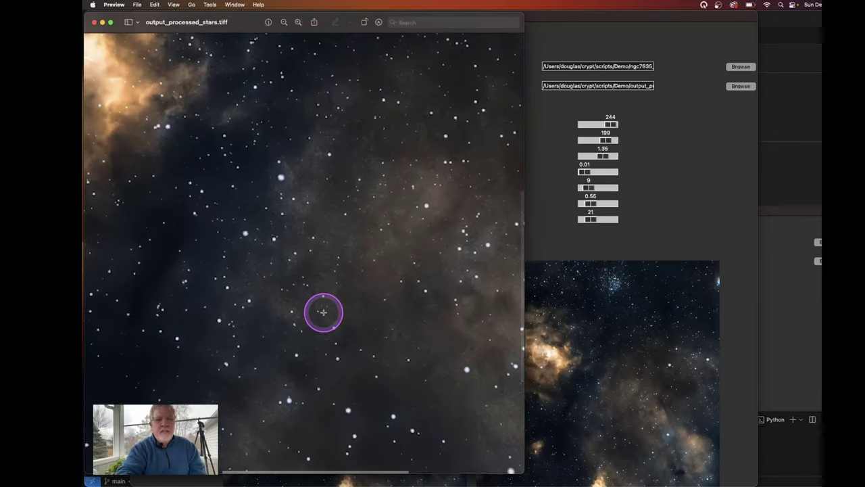
Set thresholds to 218 minimum and 236 maximum and generate the final image
click(94, 22)
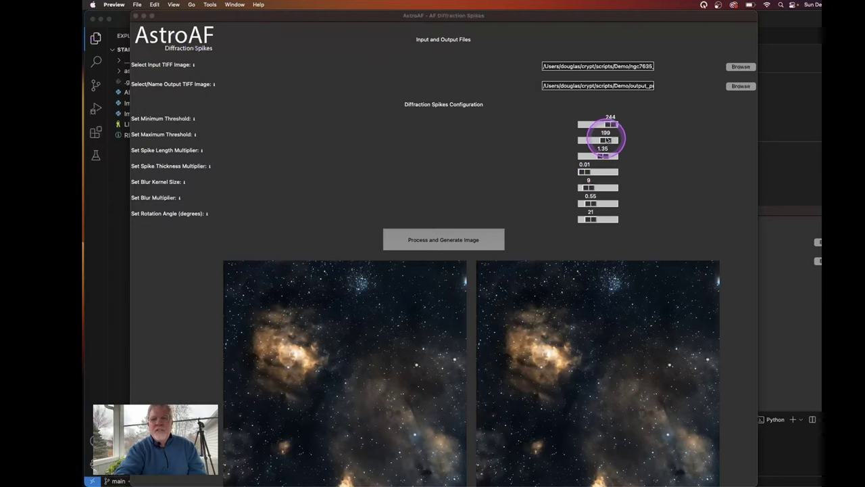
drag(606, 140, 610, 125)
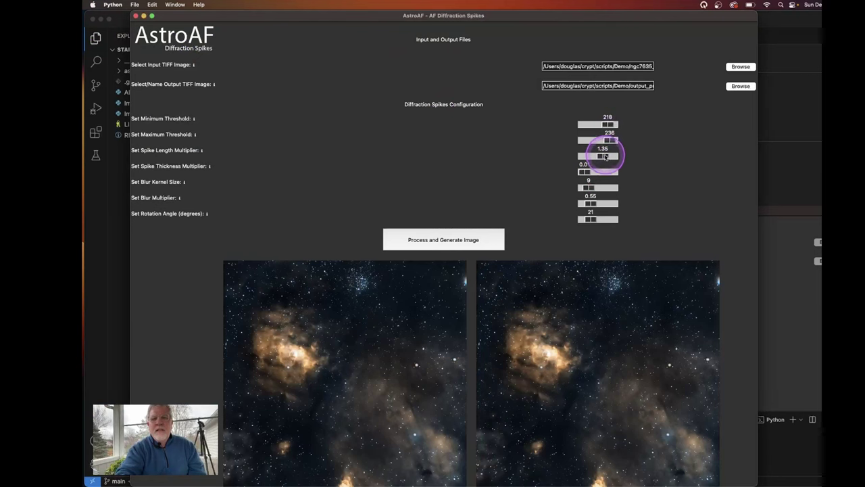
click(480, 238)
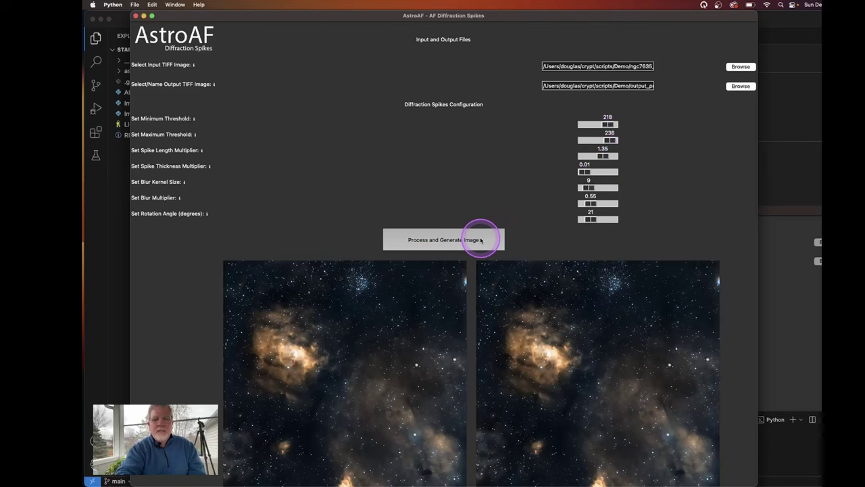
click(580, 354)
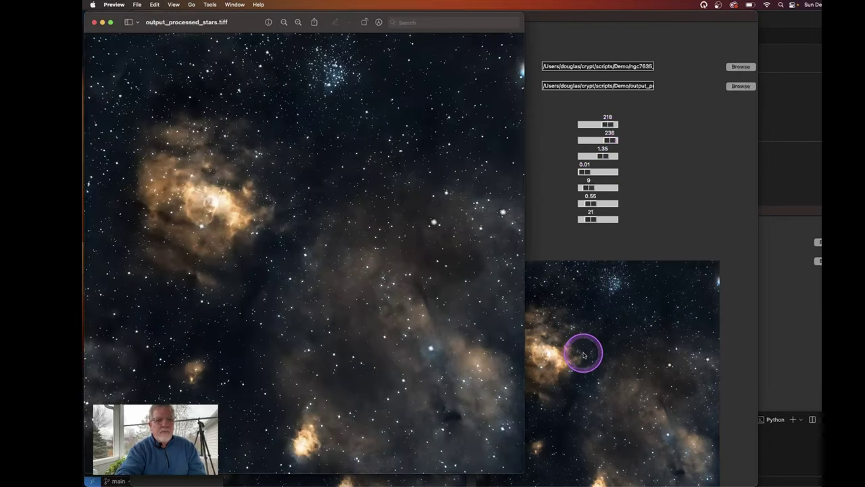
scroll(292, 262, right, 2)
scroll(292, 262, down, 1)
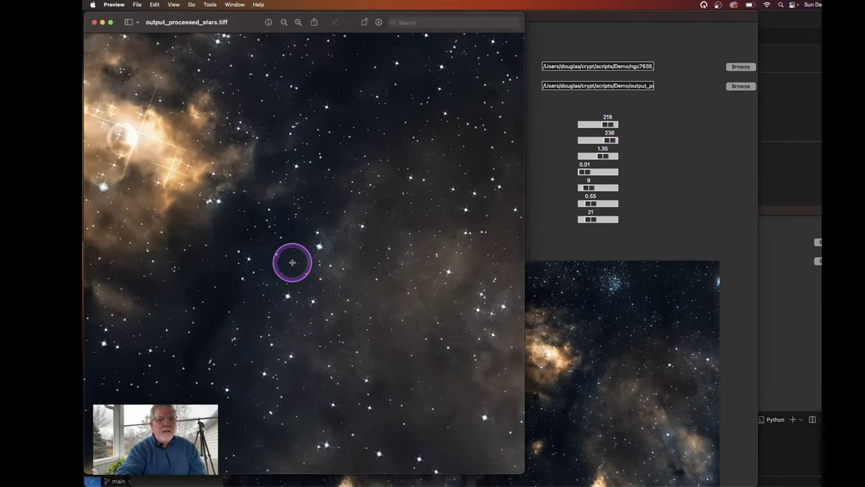
scroll(401, 221, up, 3)
scroll(401, 221, left, 3)
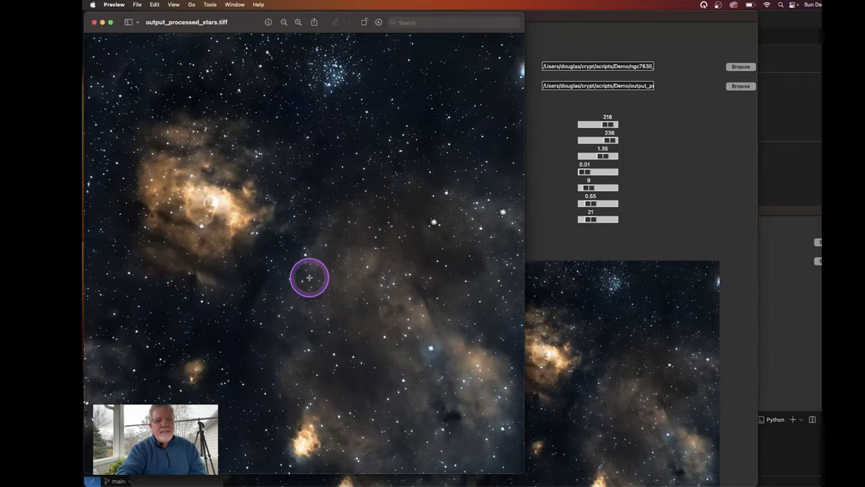
scroll(309, 277, up, 5)
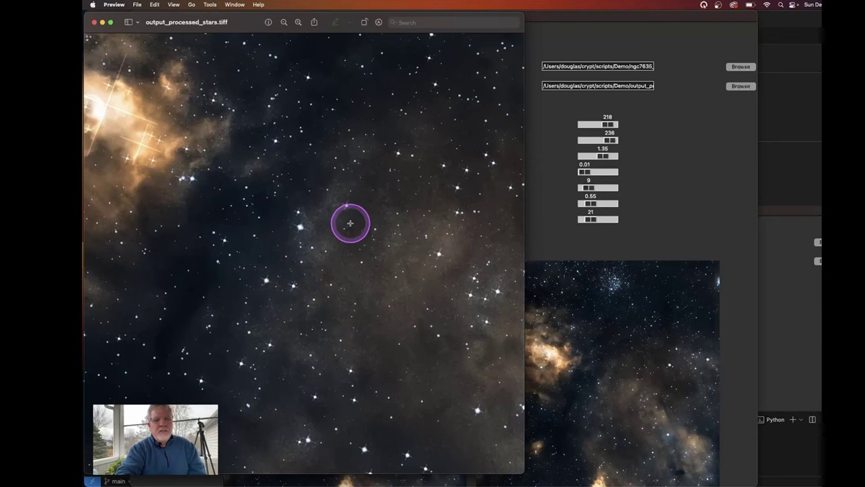
scroll(348, 223, up, 5)
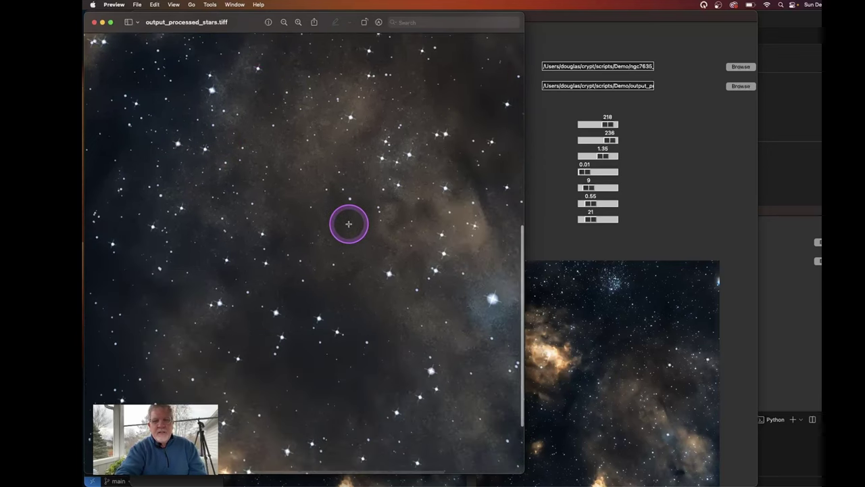
scroll(348, 224, down, 5)
scroll(349, 223, right, 5)
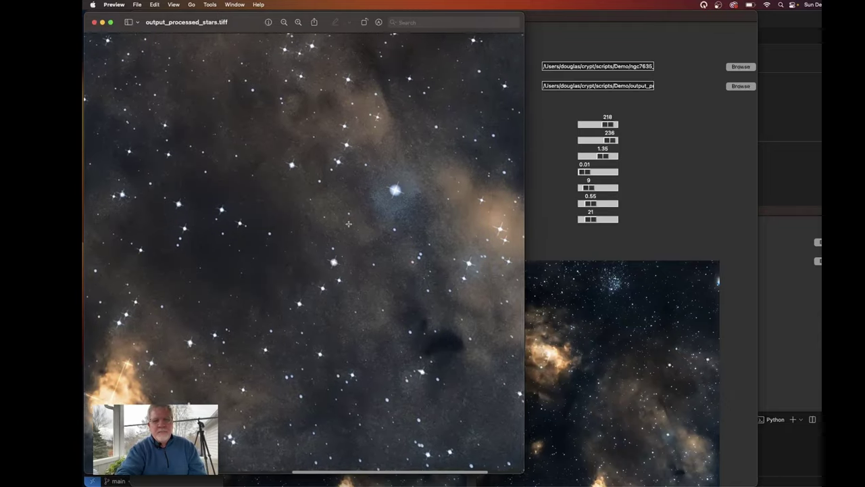
scroll(348, 224, up, 10)
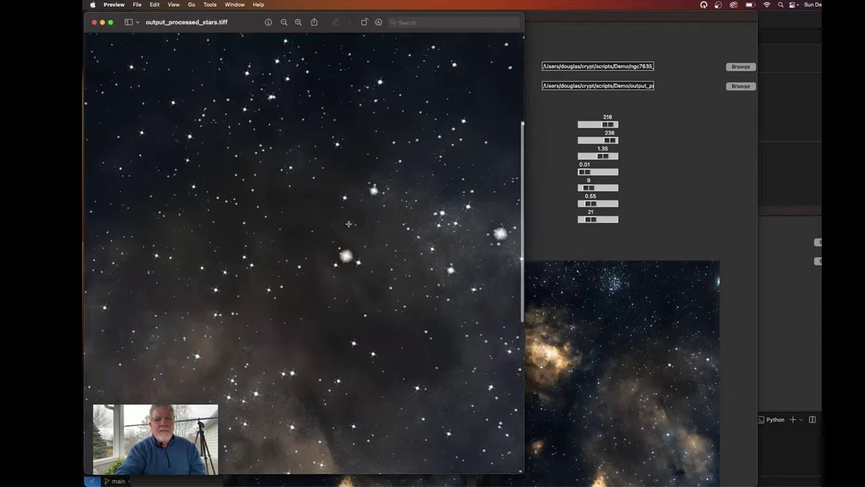
scroll(348, 224, left, 3)
scroll(348, 223, left, 8)
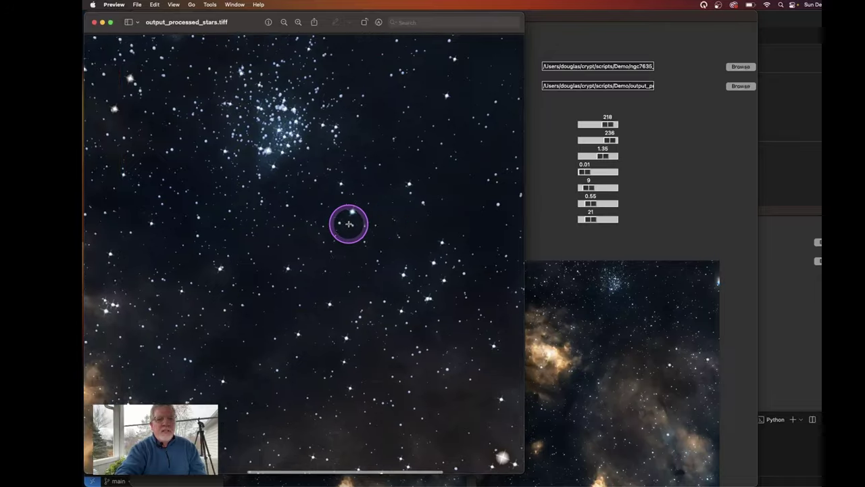
scroll(330, 252, down, 3)
scroll(329, 271, down, 5)
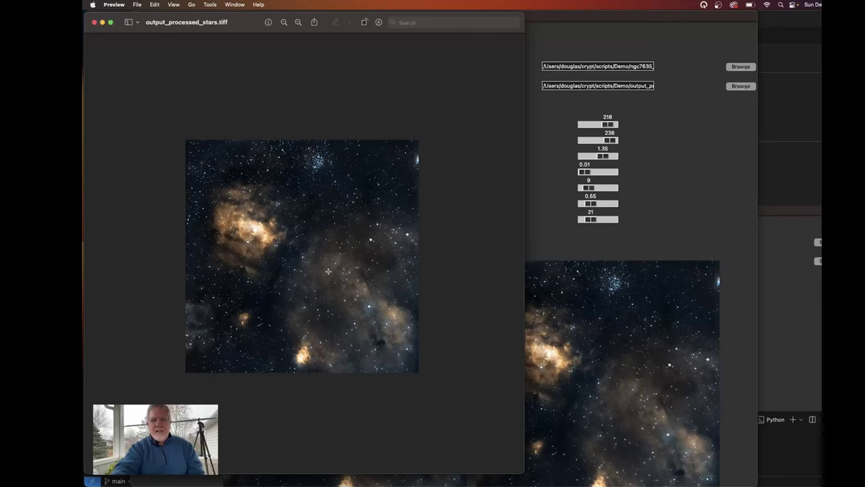
Close Preview to show the original and spiked nebula with thresholds 218 and 236
click(94, 22)
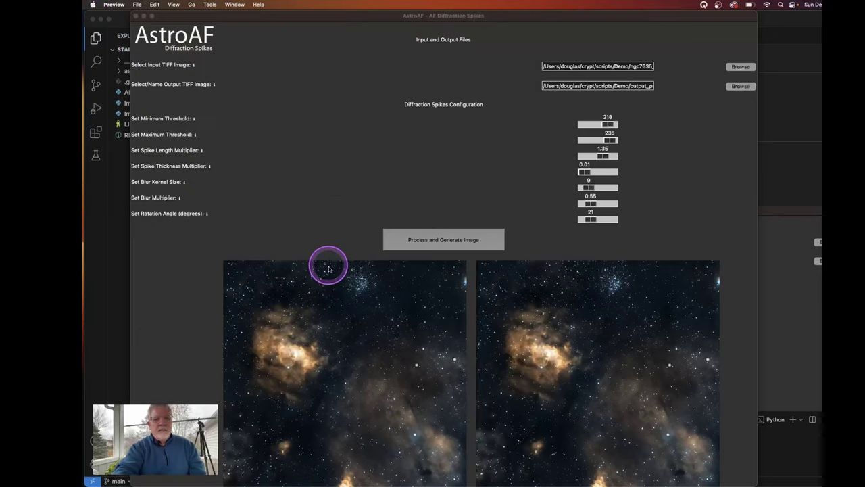